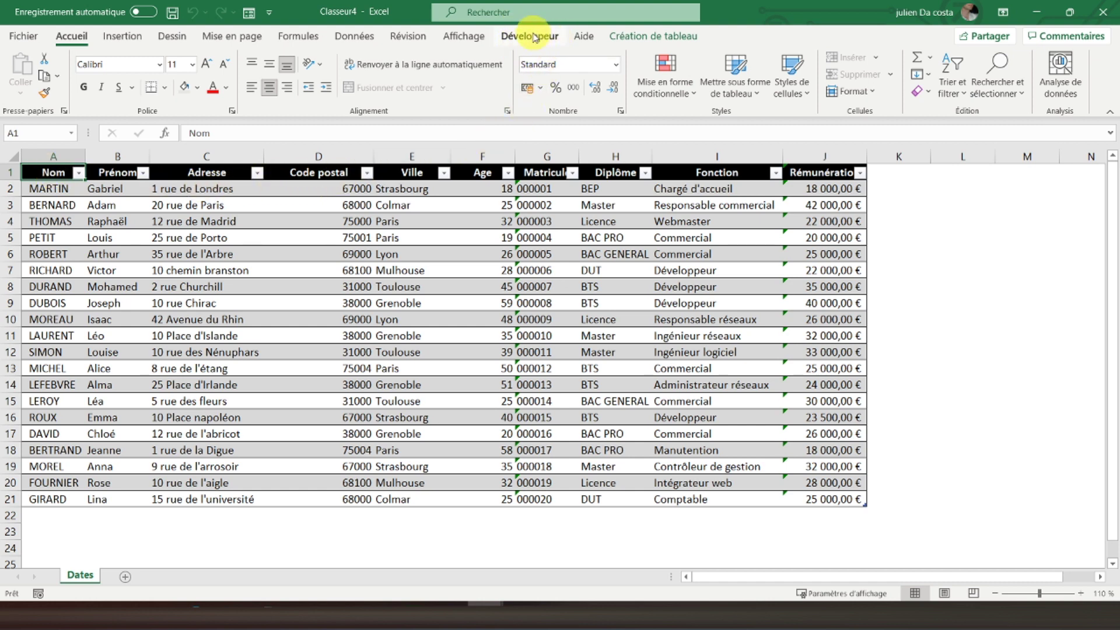
Enable the Compléments tab in Excel Options' ribbon customisation and confirm with OK.
{"action": "left_click", "coordinate": [31, 38]}
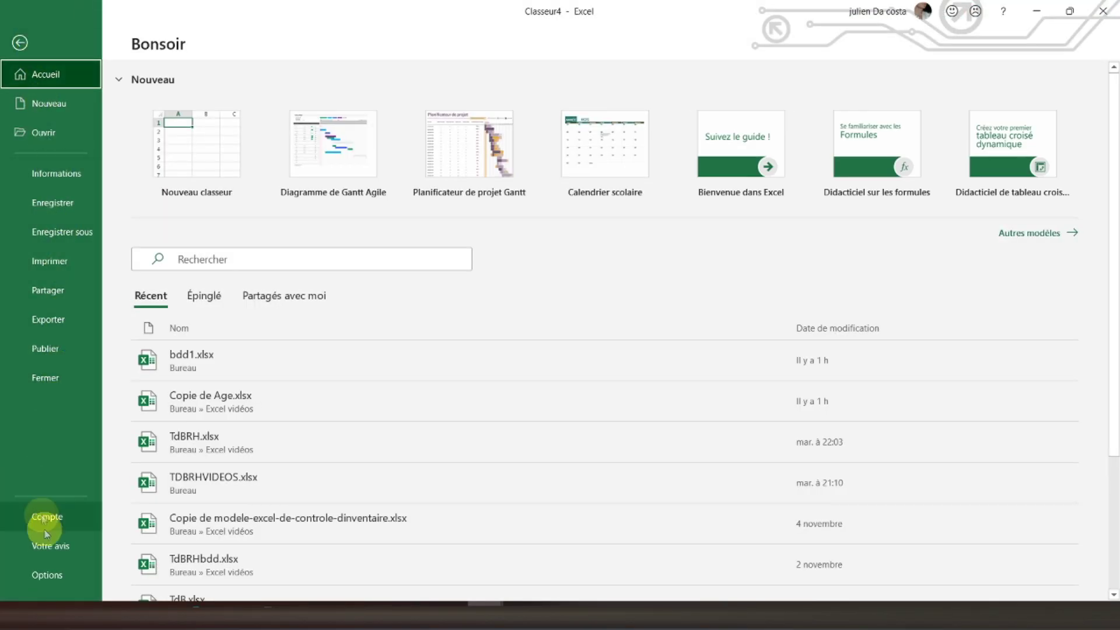
{"action": "left_click", "coordinate": [51, 580]}
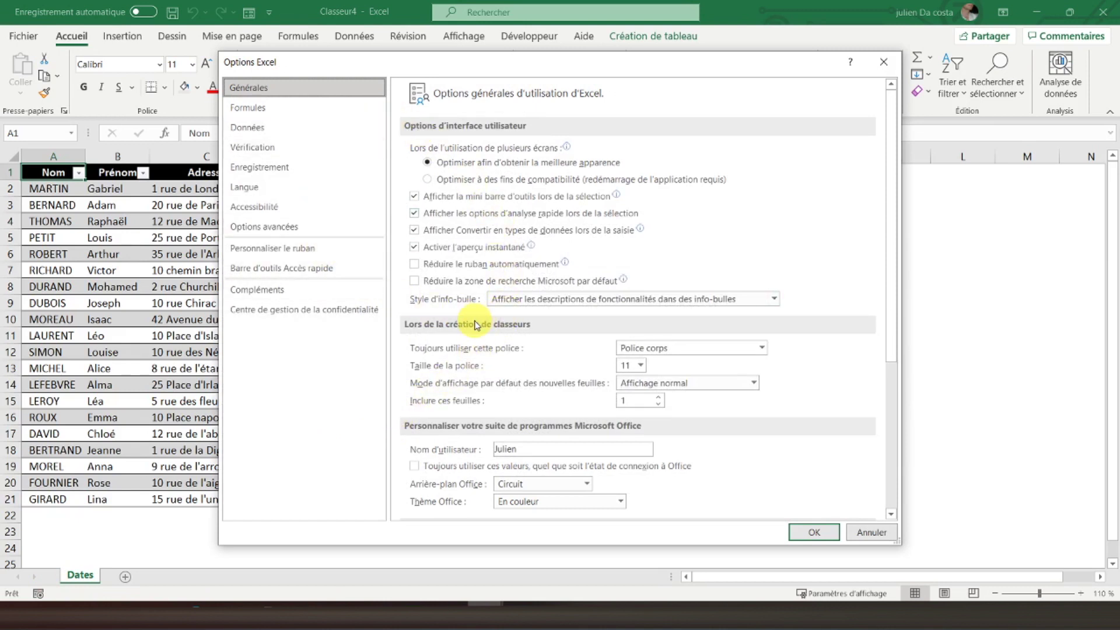
{"action": "left_click", "coordinate": [304, 252]}
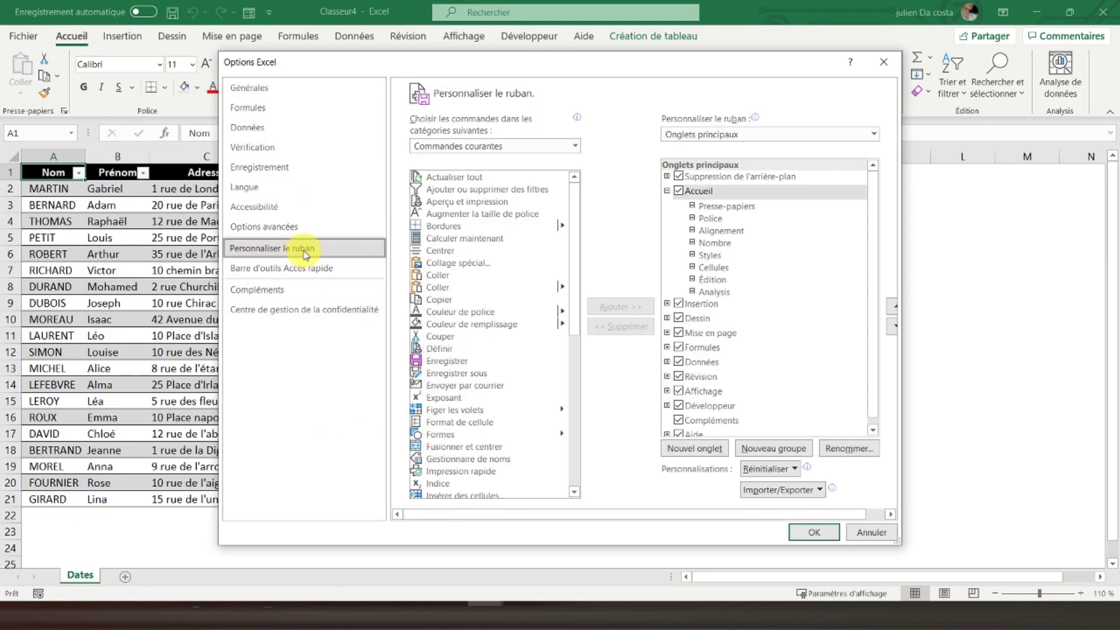
{"action": "left_click", "coordinate": [679, 420]}
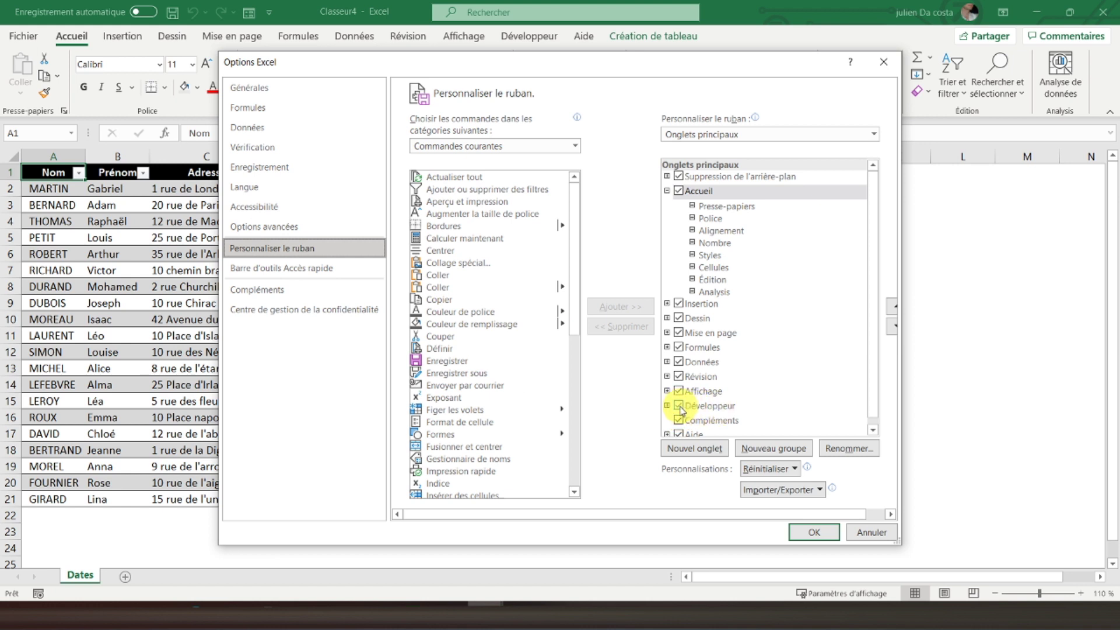
{"action": "left_click", "coordinate": [818, 533]}
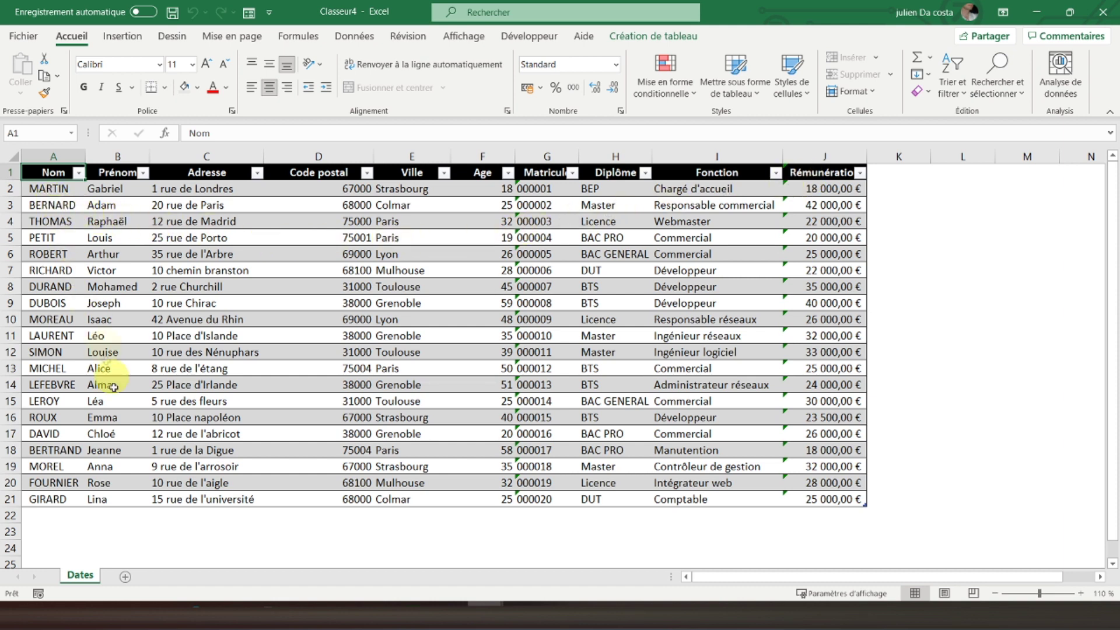
Add a new sheet, rename it Réorganisation, then return to the Dates sheet.
{"action": "left_click", "coordinate": [126, 577]}
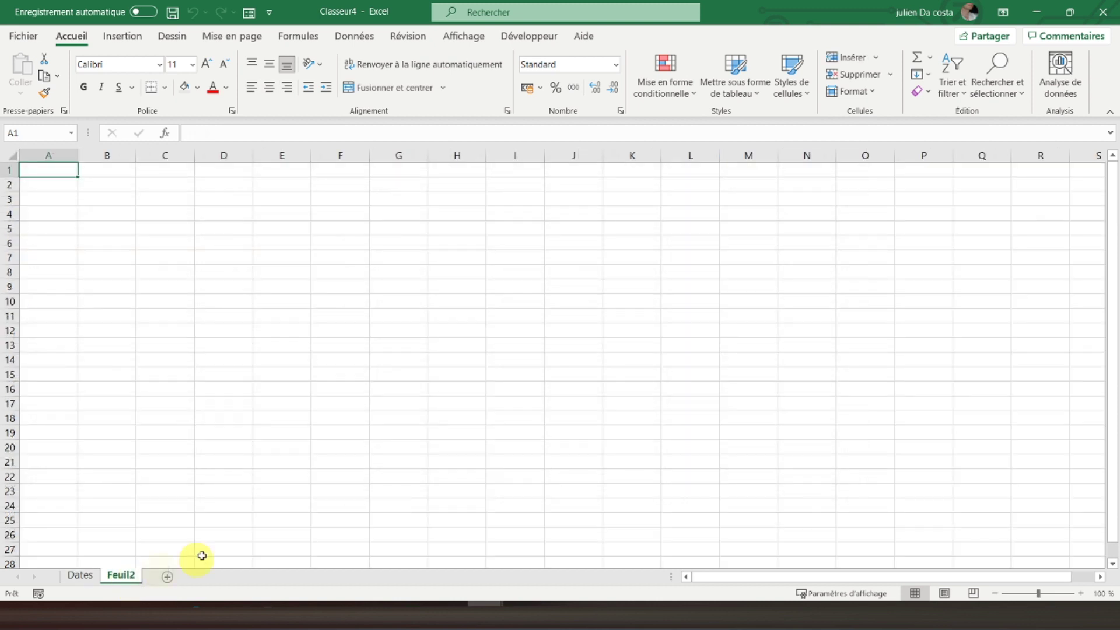
{"action": "double_click", "coordinate": [122, 576]}
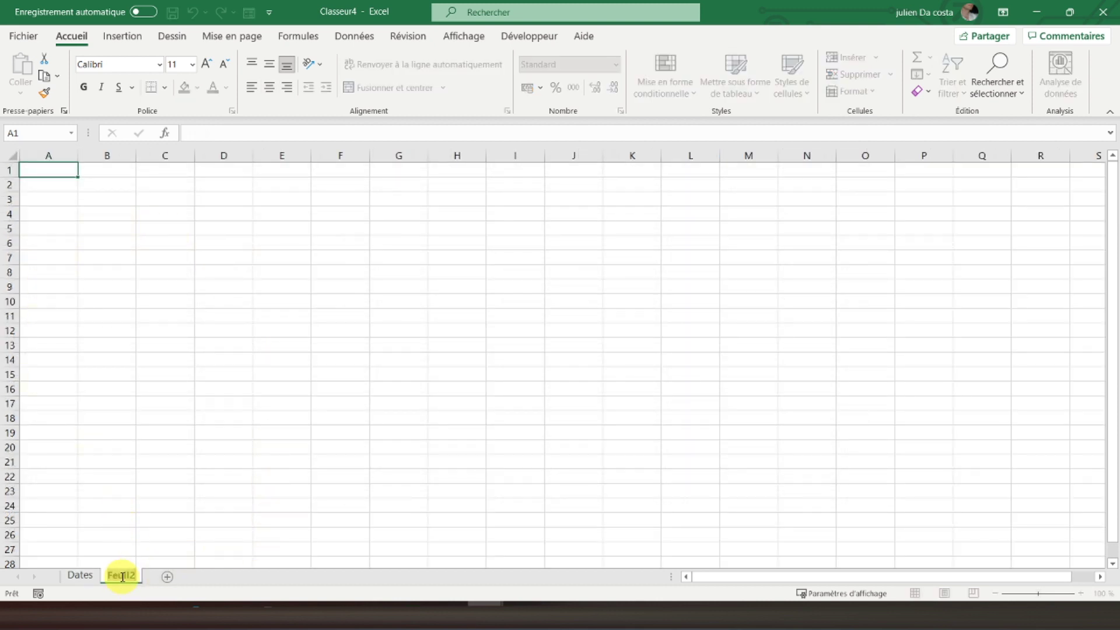
{"action": "type", "text": "Réorganisation"}
{"action": "key", "text": "Return"}
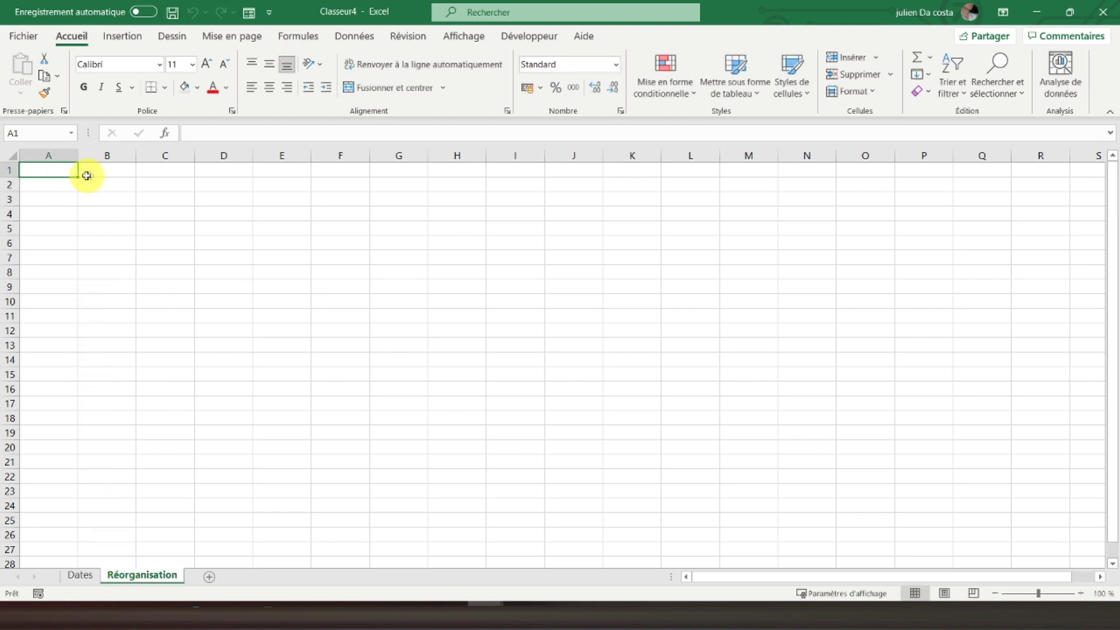
{"action": "left_click", "coordinate": [221, 170]}
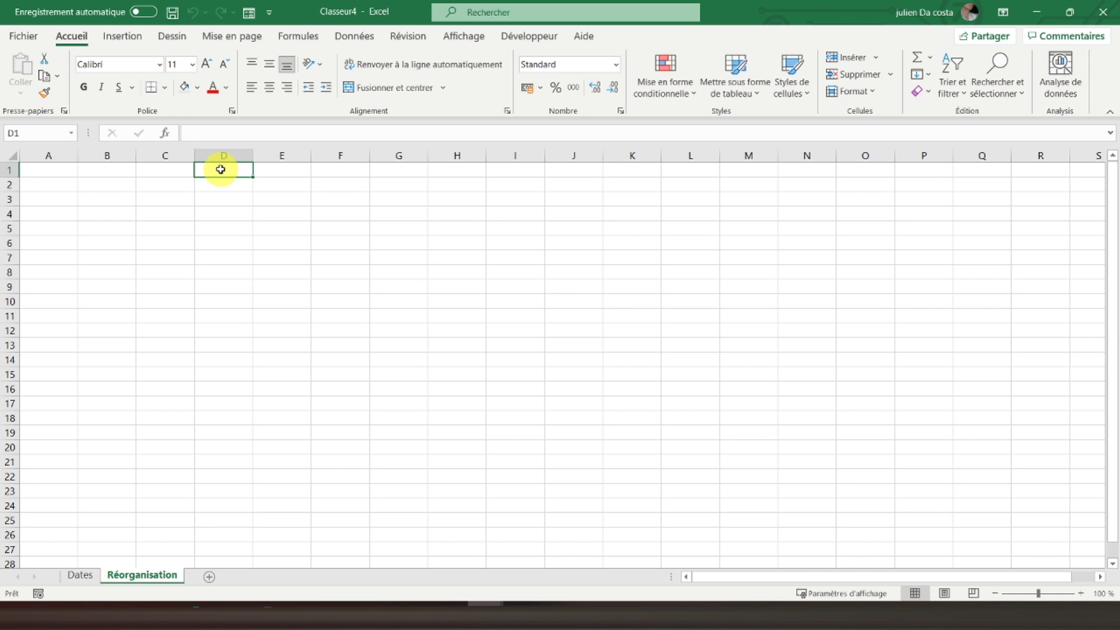
{"action": "left_click", "coordinate": [76, 574]}
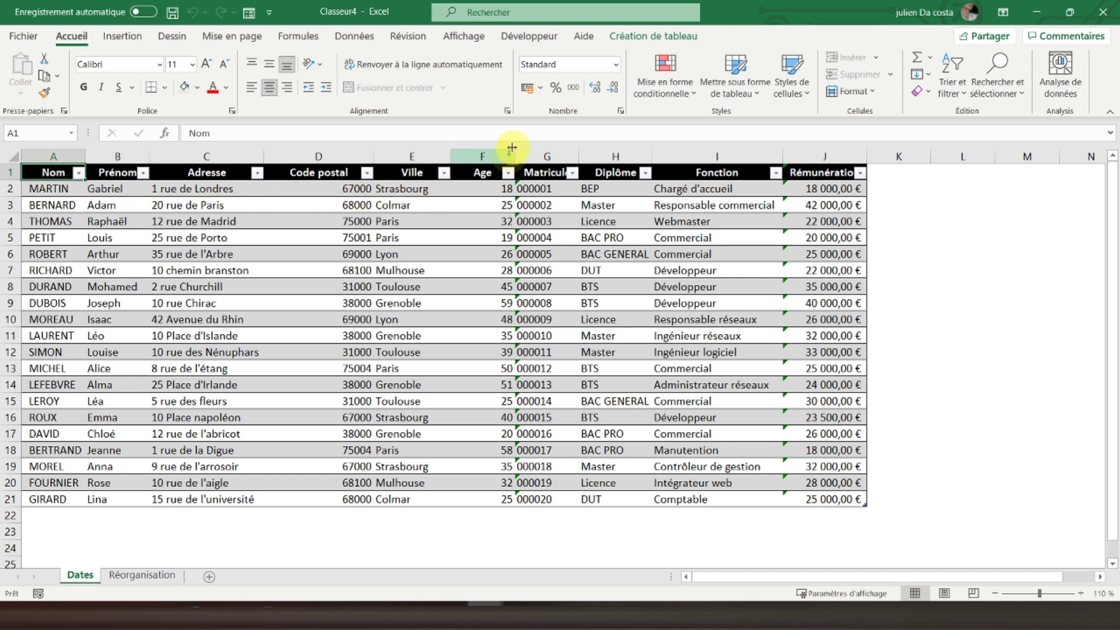
Switch to the Développeur tab to show the macro recording tools.
{"action": "left_click", "coordinate": [513, 38]}
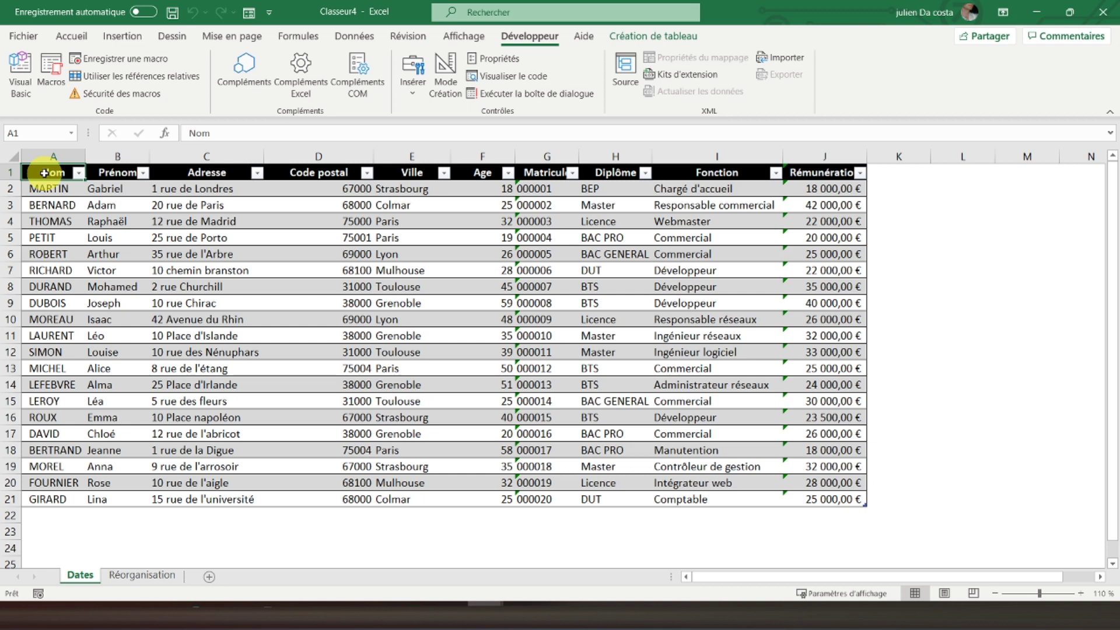
Record macro Copie described 'Copier les éléments de la base de données dans un nouvel onglet'; select Nom.
{"action": "left_click", "coordinate": [133, 65]}
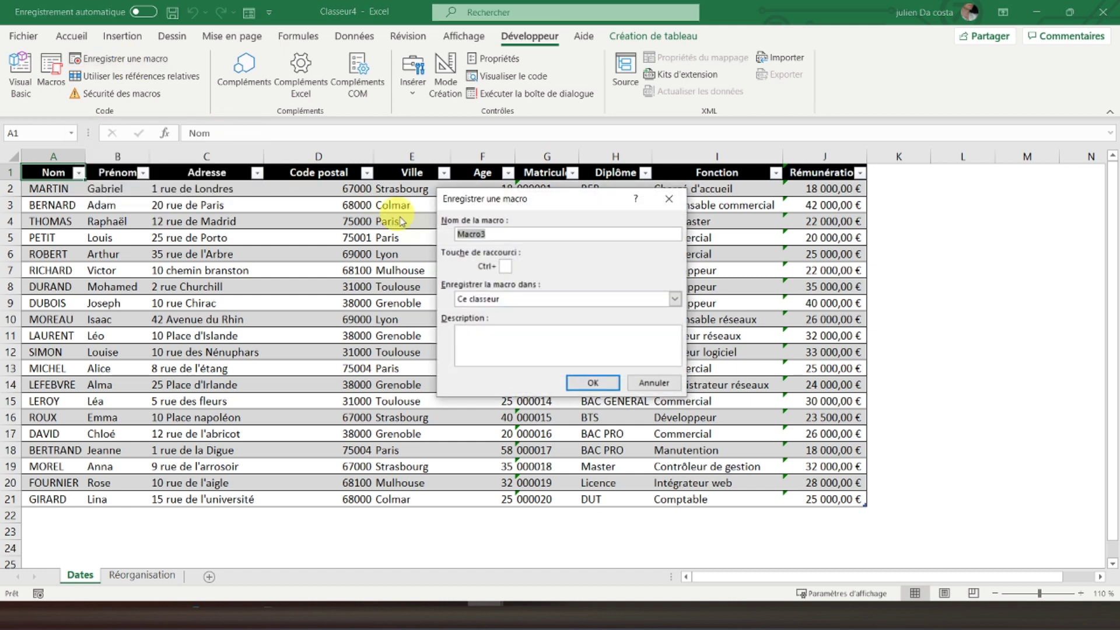
{"action": "type", "text": "Copie"}
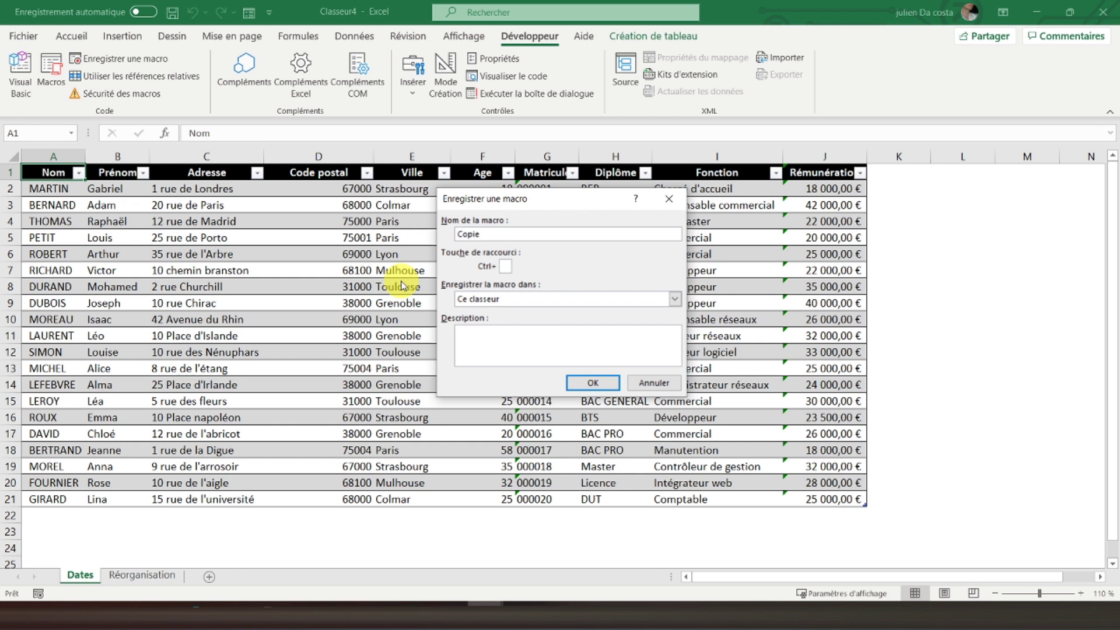
{"action": "left_click", "coordinate": [483, 335]}
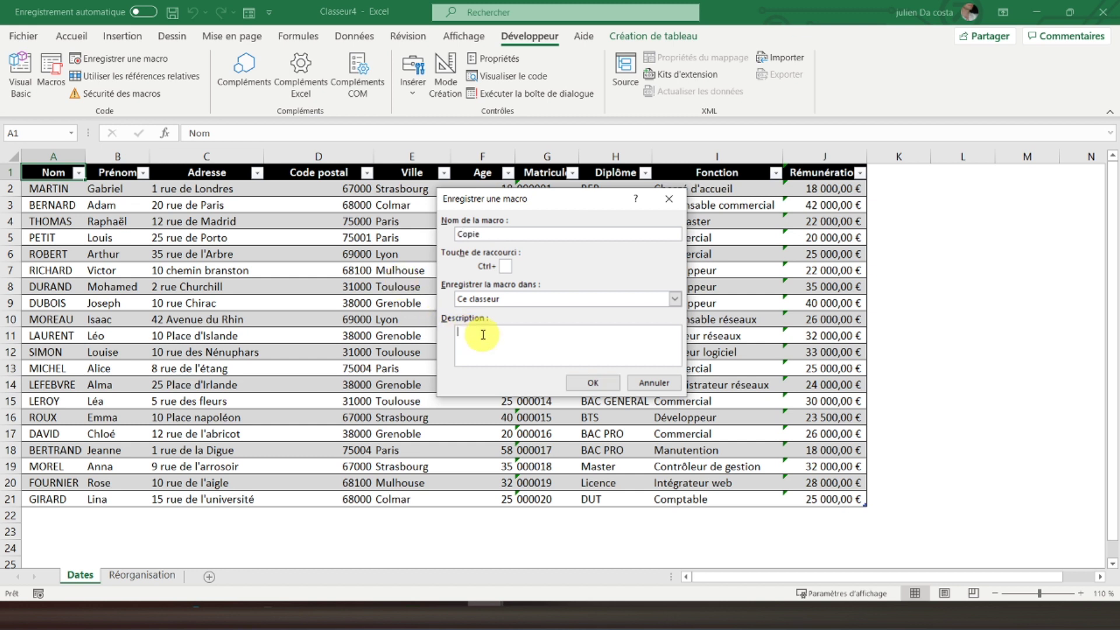
{"action": "type", "text": "Copier les éléments de la base de données dans un nouvel onglet"}
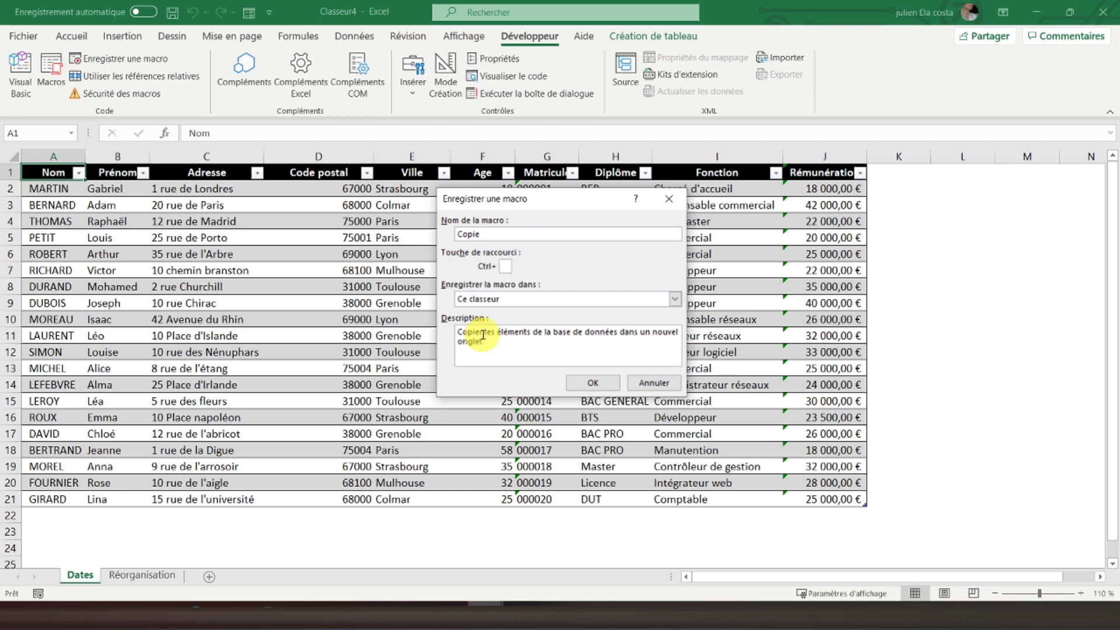
{"action": "left_click", "coordinate": [593, 382]}
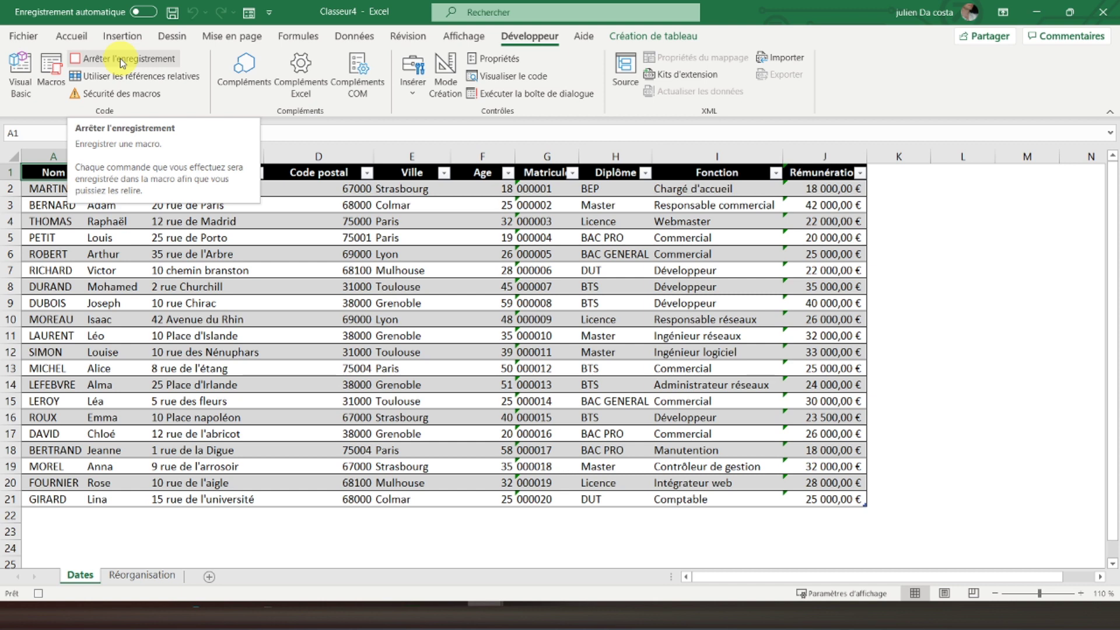
{"action": "left_click", "coordinate": [54, 158]}
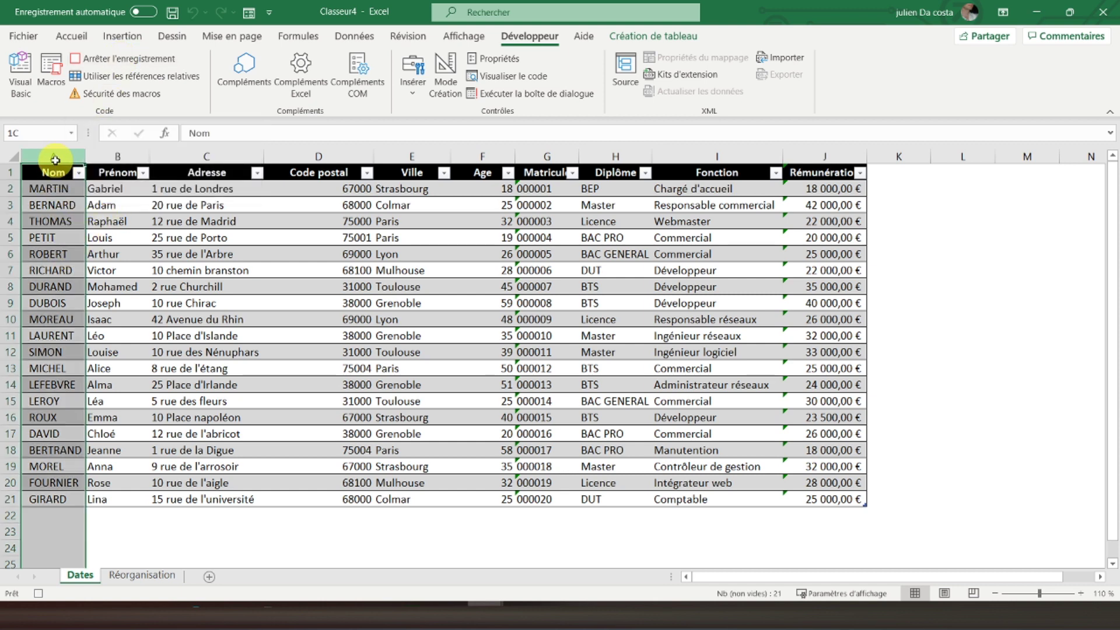
Copy the Nom and Prénom columns from Dates into columns A and B of Réorganisation.
{"action": "left_click_drag", "start_coordinate": [55, 158], "coordinate": [92, 156]}
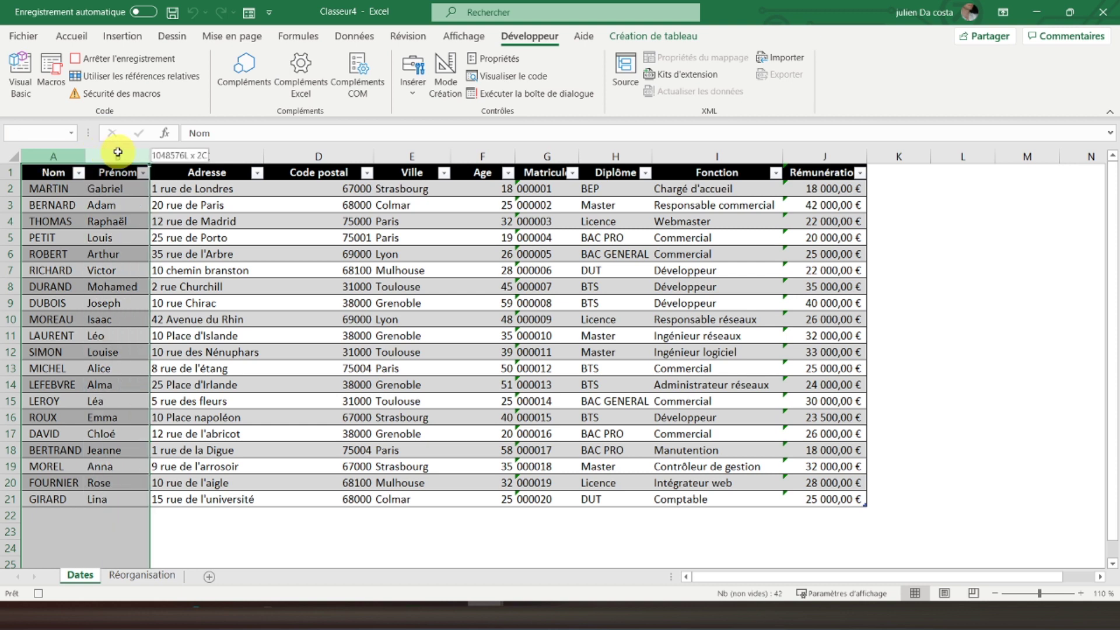
{"action": "right_click", "coordinate": [86, 212]}
{"action": "left_click", "coordinate": [125, 241]}
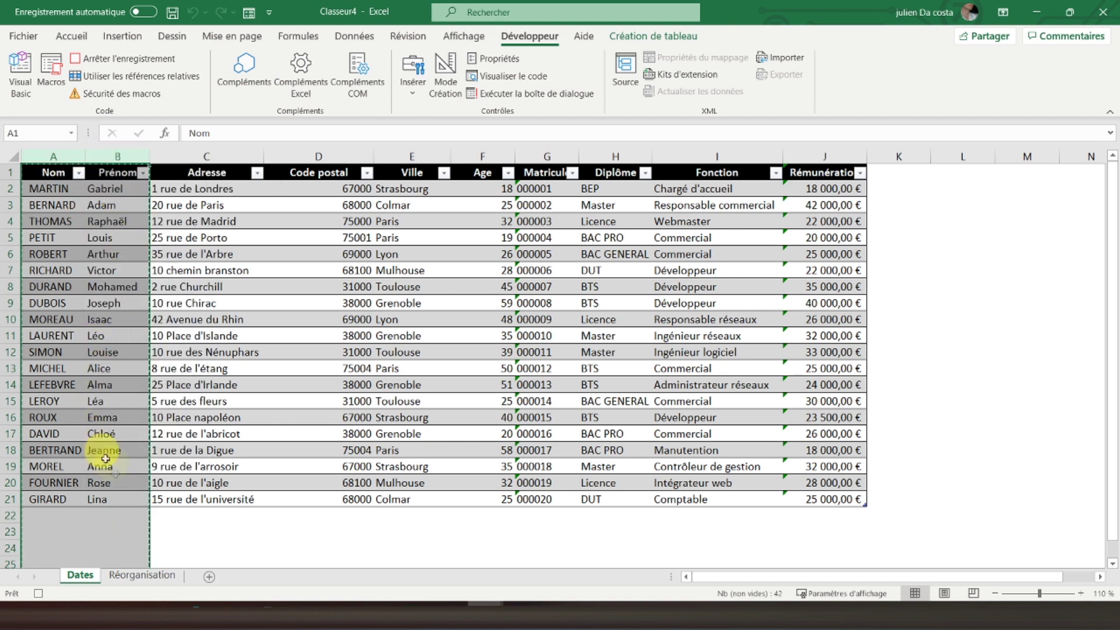
{"action": "left_click", "coordinate": [127, 579]}
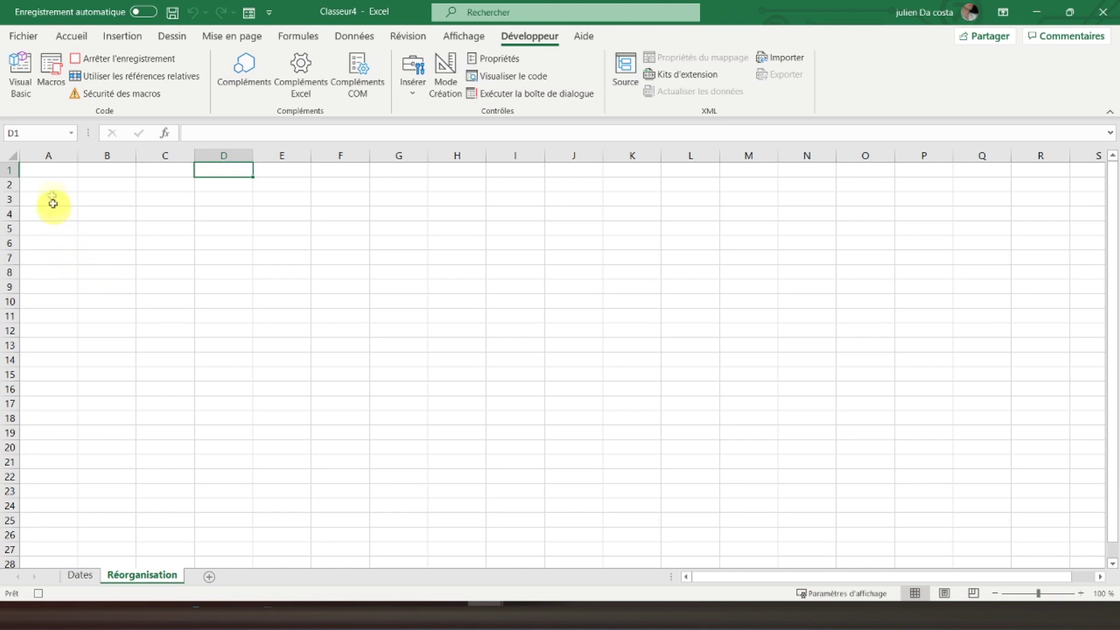
{"action": "left_click_drag", "start_coordinate": [49, 156], "coordinate": [95, 156]}
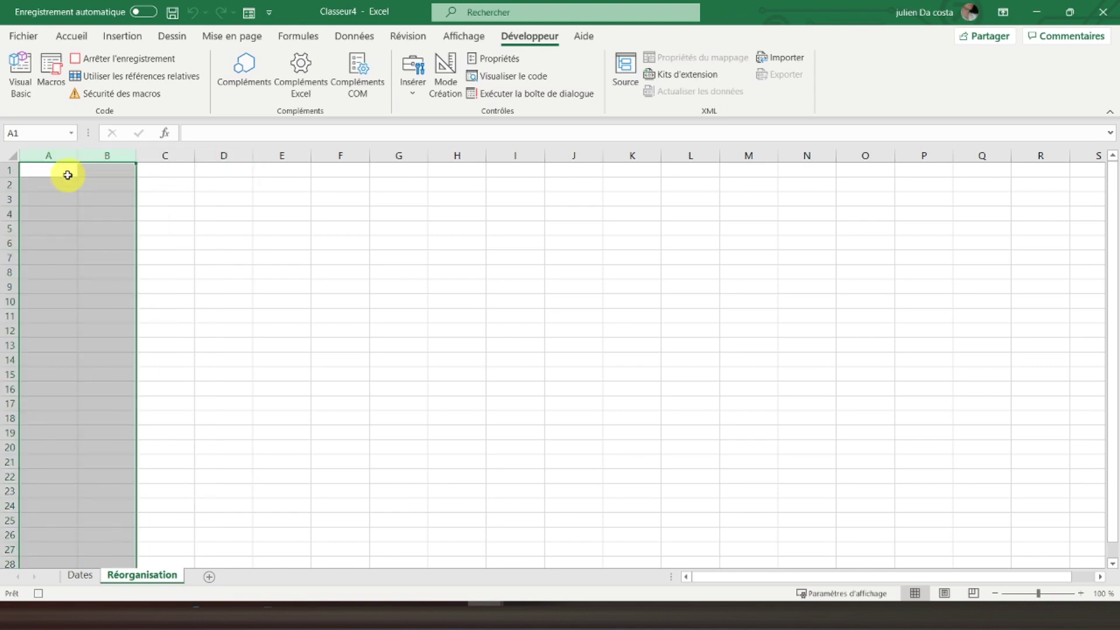
{"action": "right_click", "coordinate": [68, 178]}
{"action": "left_click", "coordinate": [104, 253]}
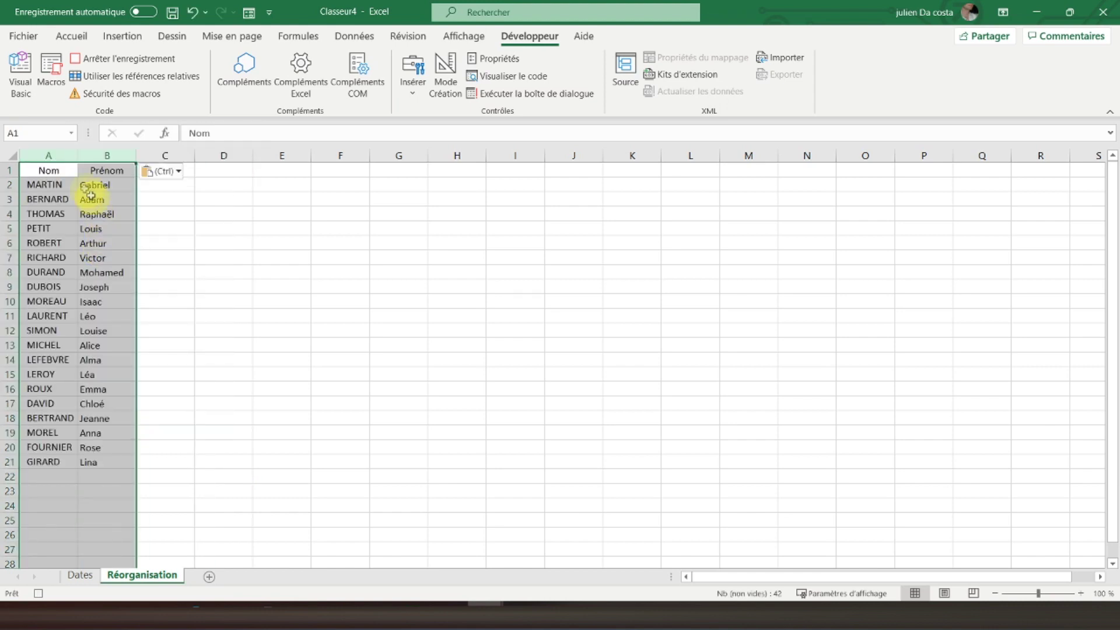
Copy the Age column F from Dates into column C of Réorganisation.
{"action": "left_click", "coordinate": [80, 575]}
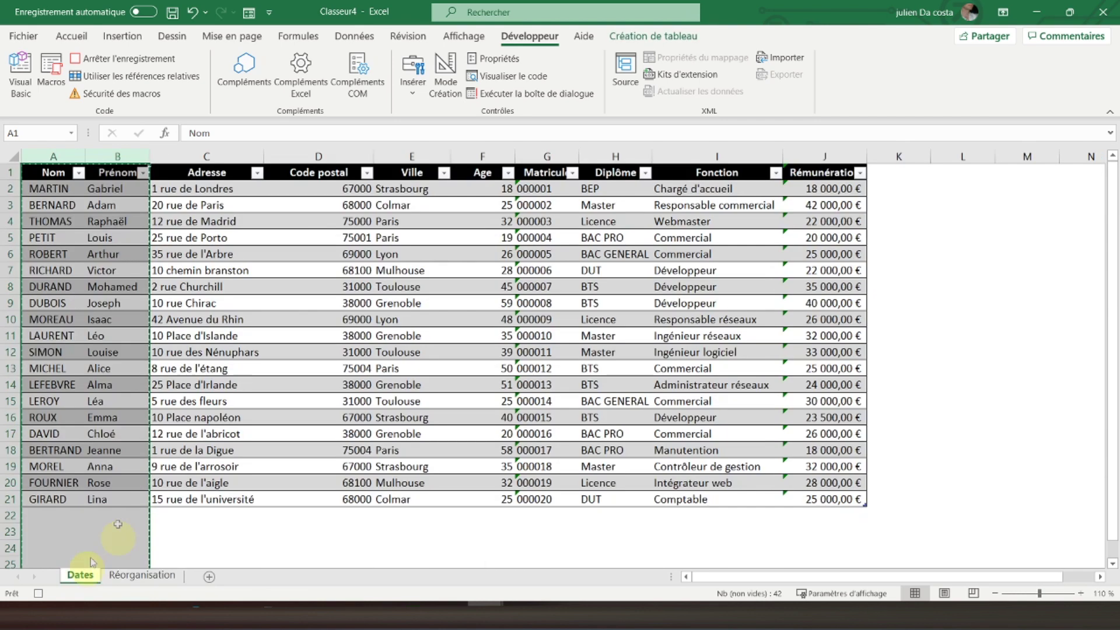
{"action": "left_click", "coordinate": [477, 158]}
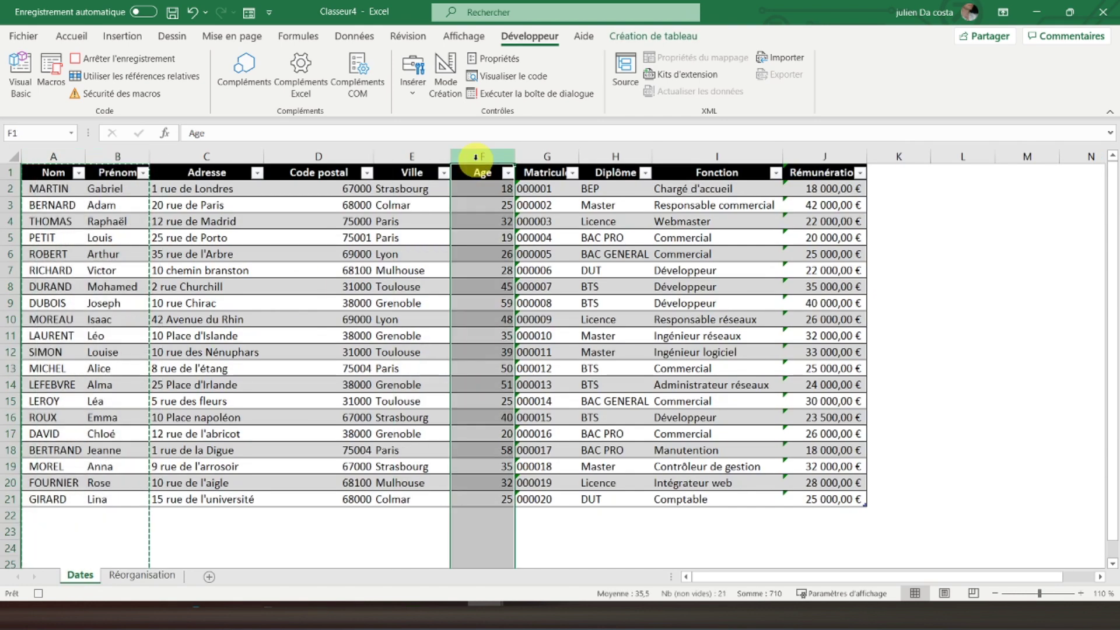
{"action": "right_click", "coordinate": [477, 159]}
{"action": "left_click", "coordinate": [517, 192]}
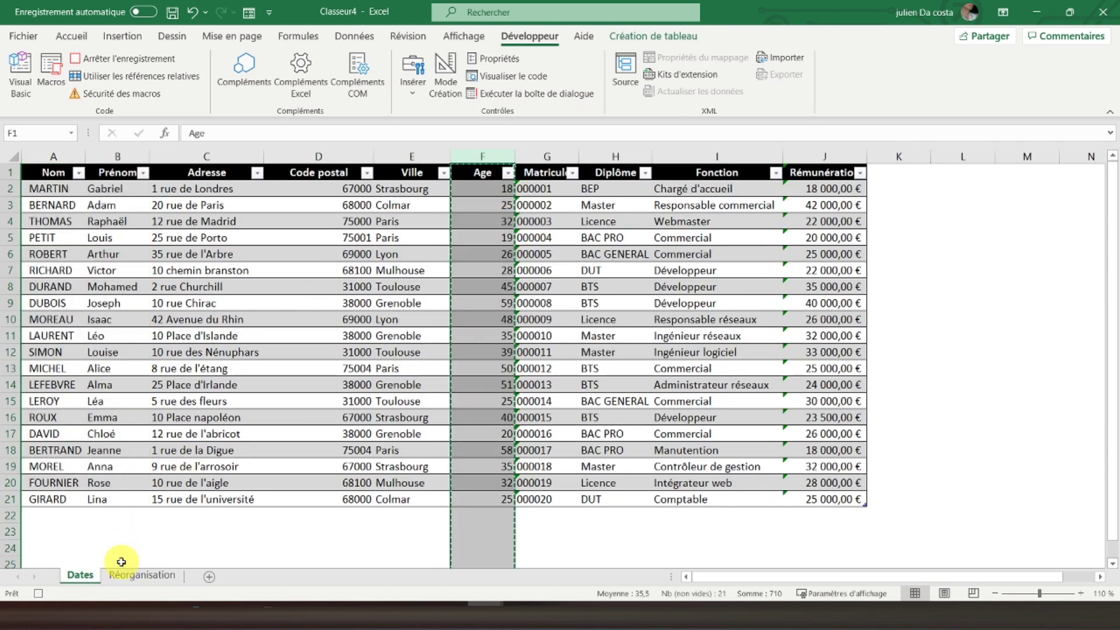
{"action": "left_click", "coordinate": [133, 577]}
{"action": "left_click", "coordinate": [164, 156]}
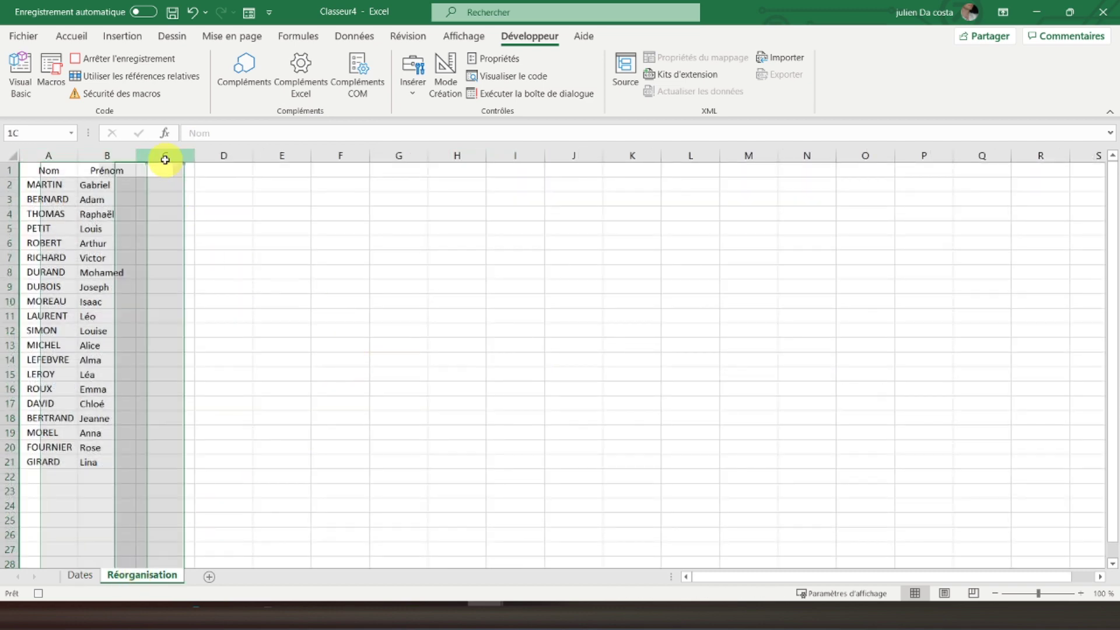
{"action": "right_click", "coordinate": [165, 156]}
{"action": "left_click", "coordinate": [202, 237]}
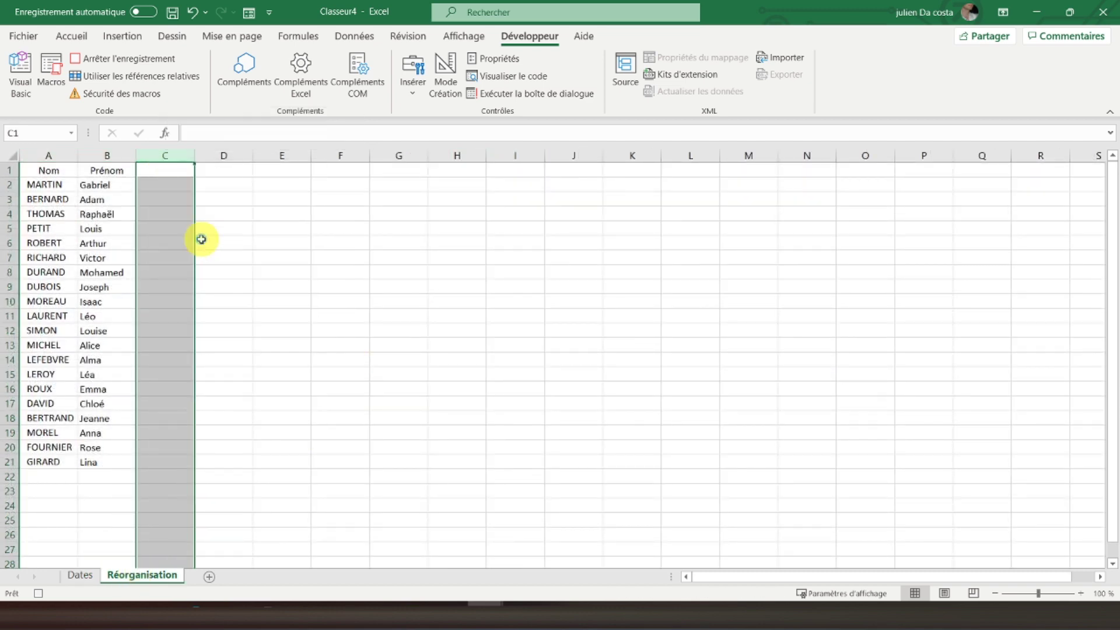
Paste the Rémunération column J from Dates as values into column D of Réorganisation.
{"action": "left_click", "coordinate": [80, 575]}
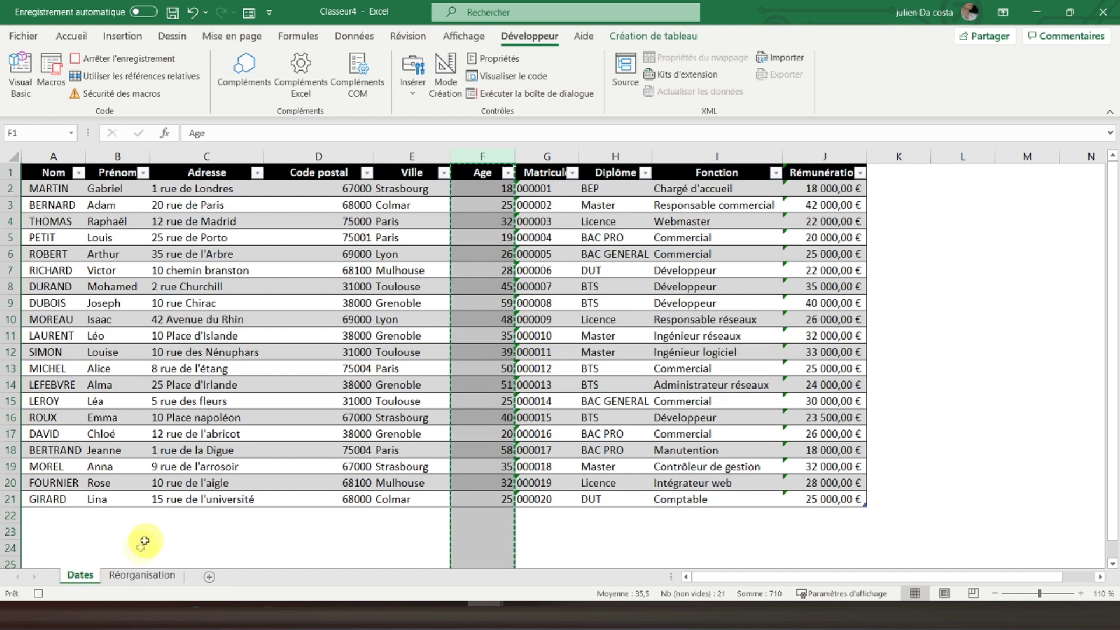
{"action": "left_click", "coordinate": [814, 156]}
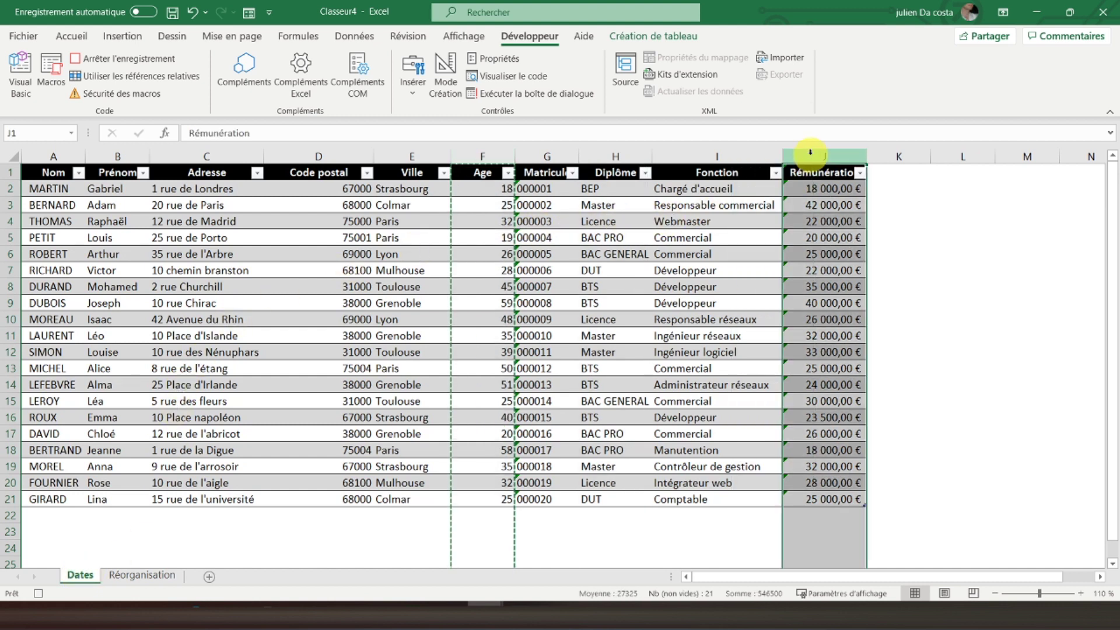
{"action": "right_click", "coordinate": [815, 156]}
{"action": "left_click", "coordinate": [846, 187]}
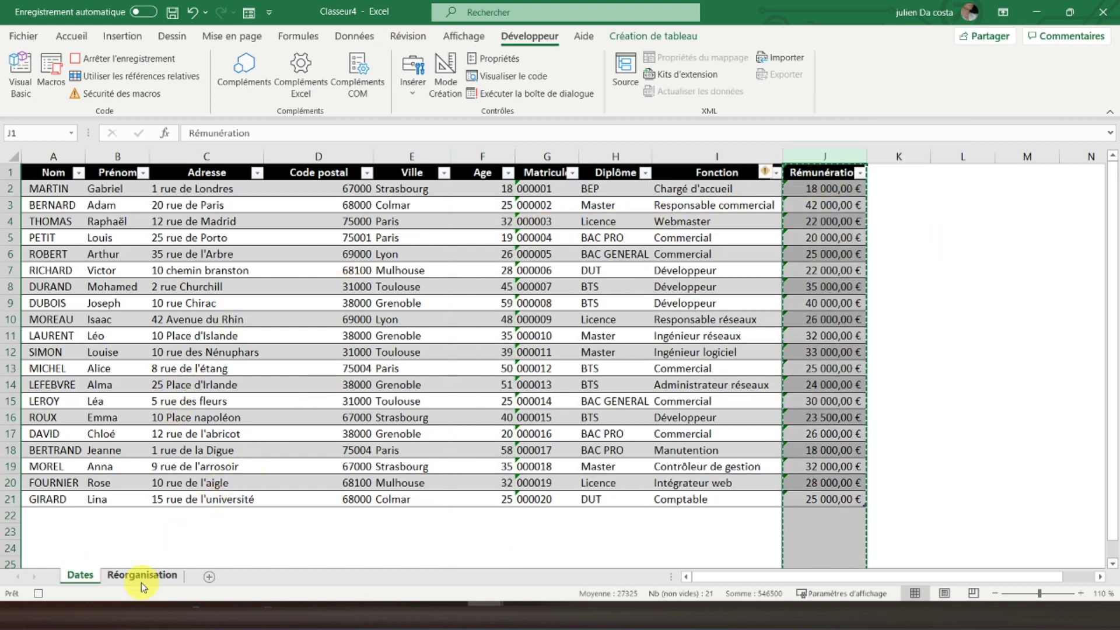
{"action": "left_click", "coordinate": [143, 576]}
{"action": "right_click", "coordinate": [224, 156]}
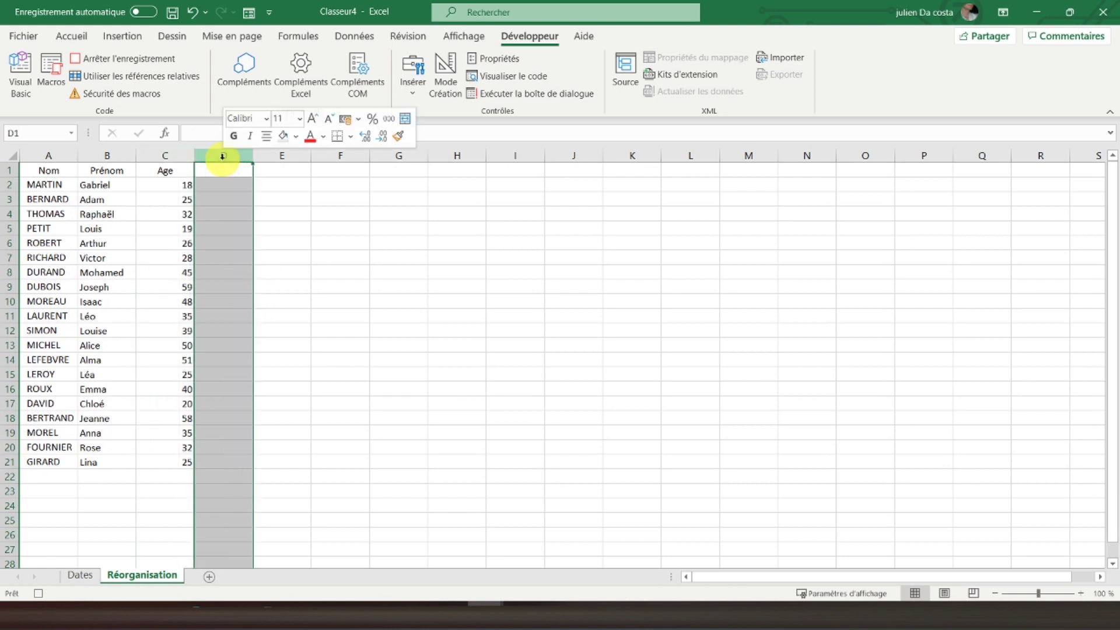
{"action": "left_click", "coordinate": [281, 236]}
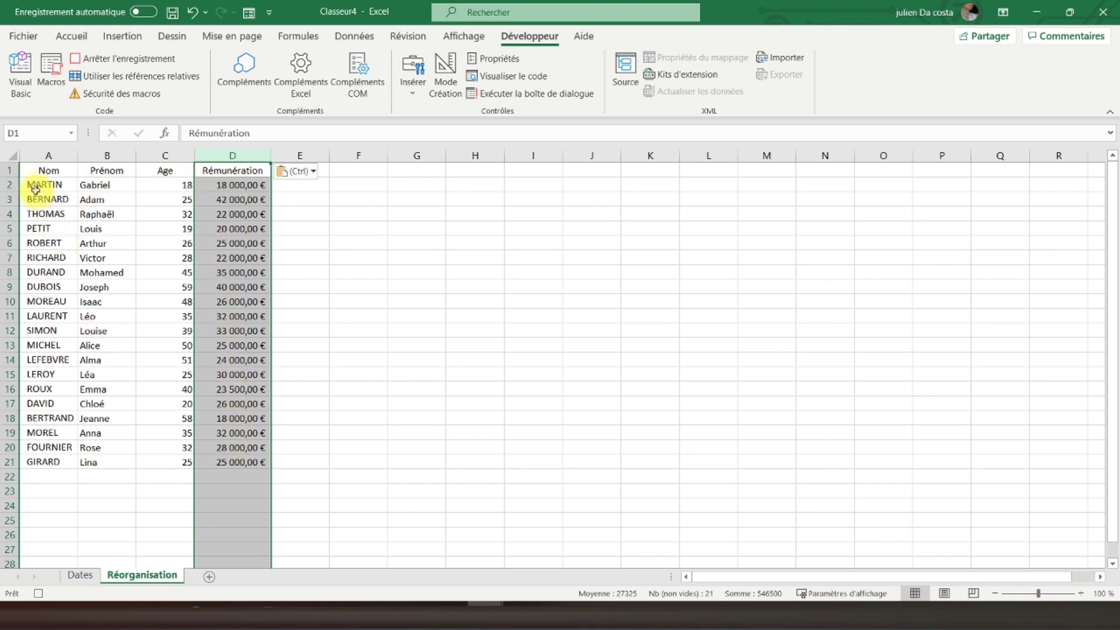
{"action": "left_click", "coordinate": [45, 155]}
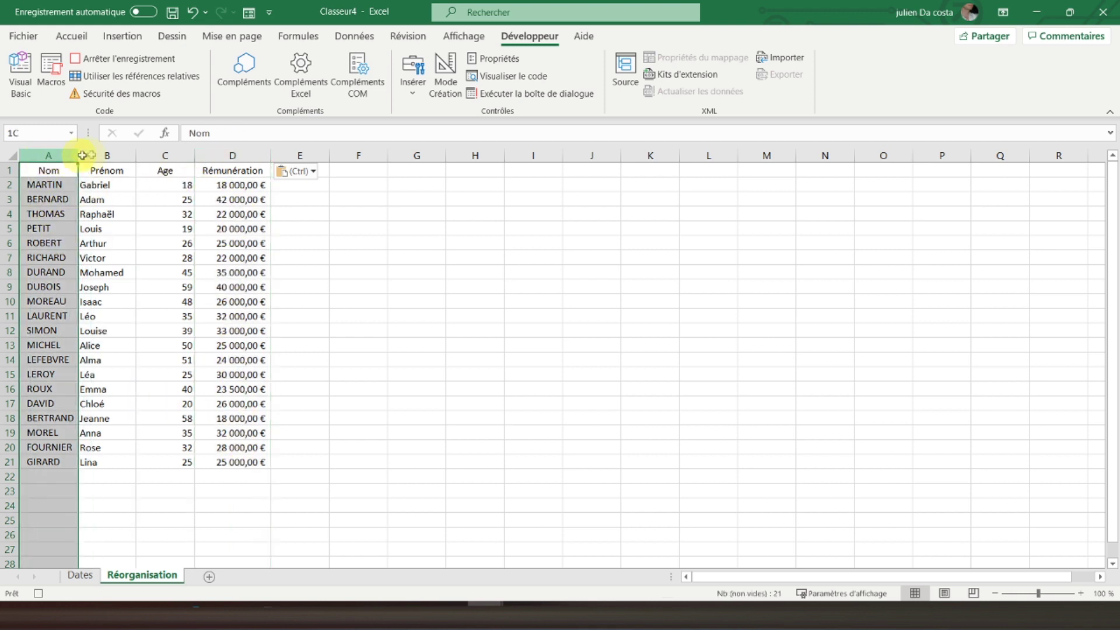
Sort columns A–D by Rémunération from smallest to largest.
{"action": "left_click_drag", "start_coordinate": [68, 155], "coordinate": [225, 156]}
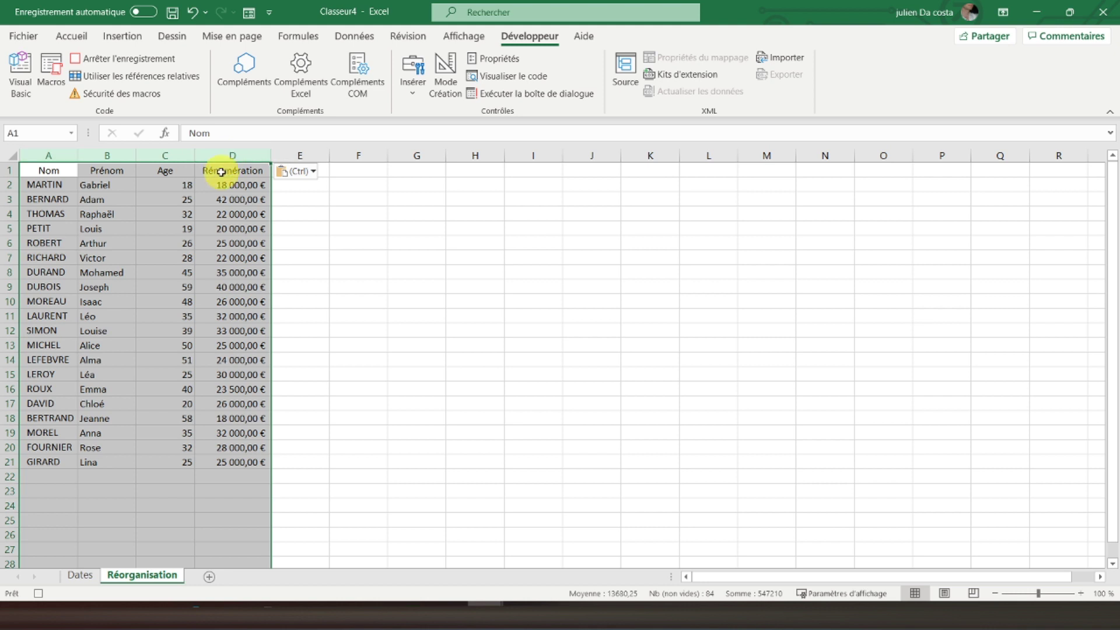
{"action": "left_click", "coordinate": [354, 38]}
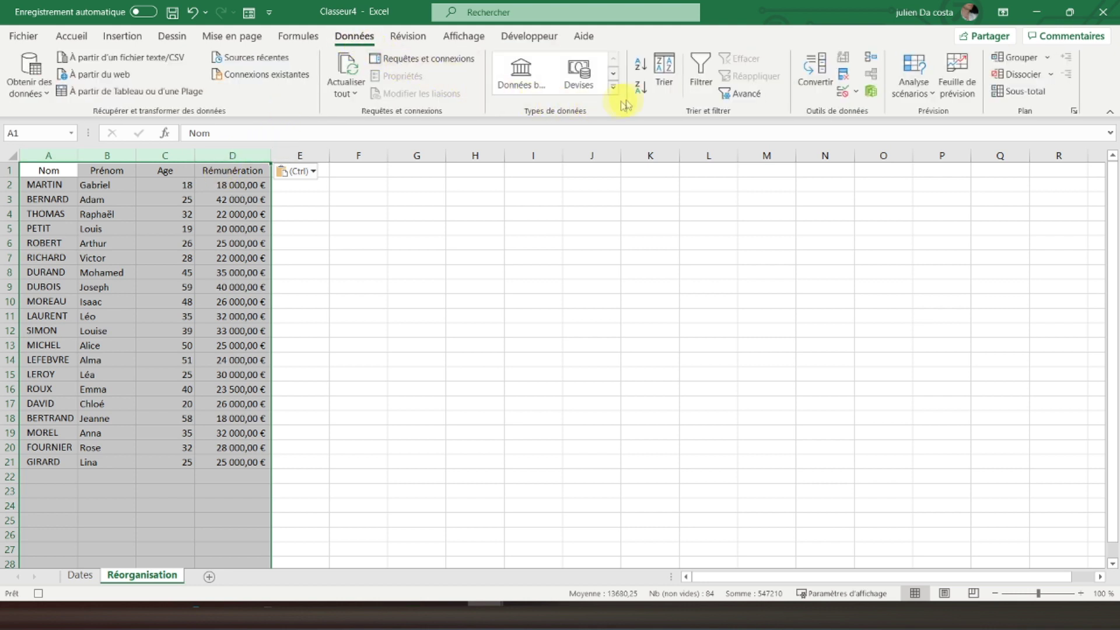
{"action": "left_click", "coordinate": [664, 71]}
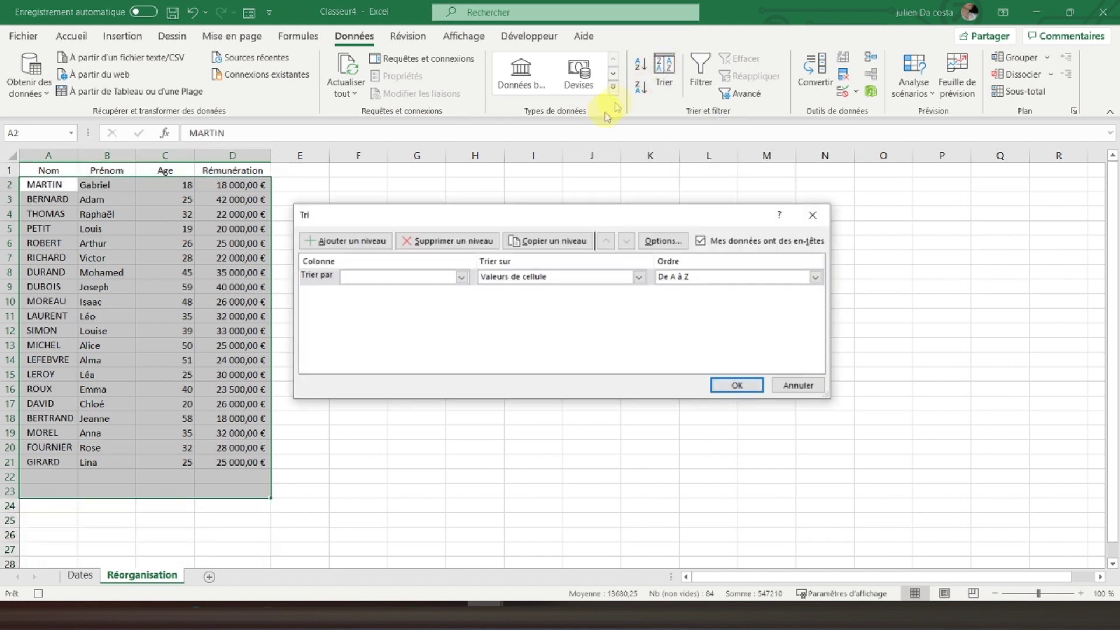
{"action": "left_click_drag", "start_coordinate": [524, 219], "coordinate": [604, 170]}
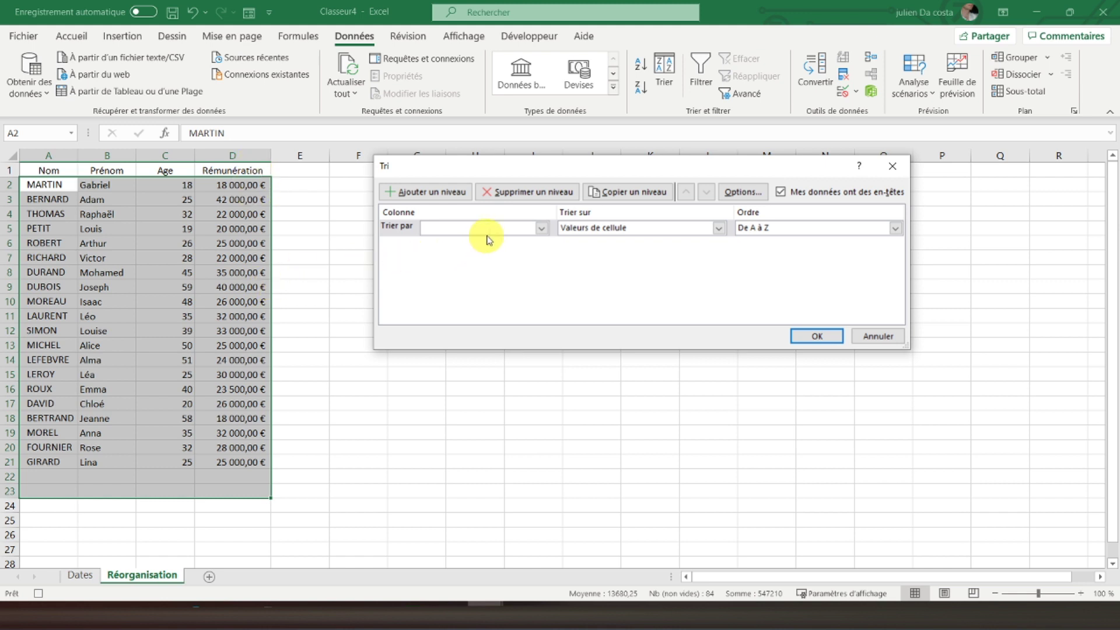
{"action": "left_click", "coordinate": [489, 228]}
{"action": "left_click", "coordinate": [449, 270]}
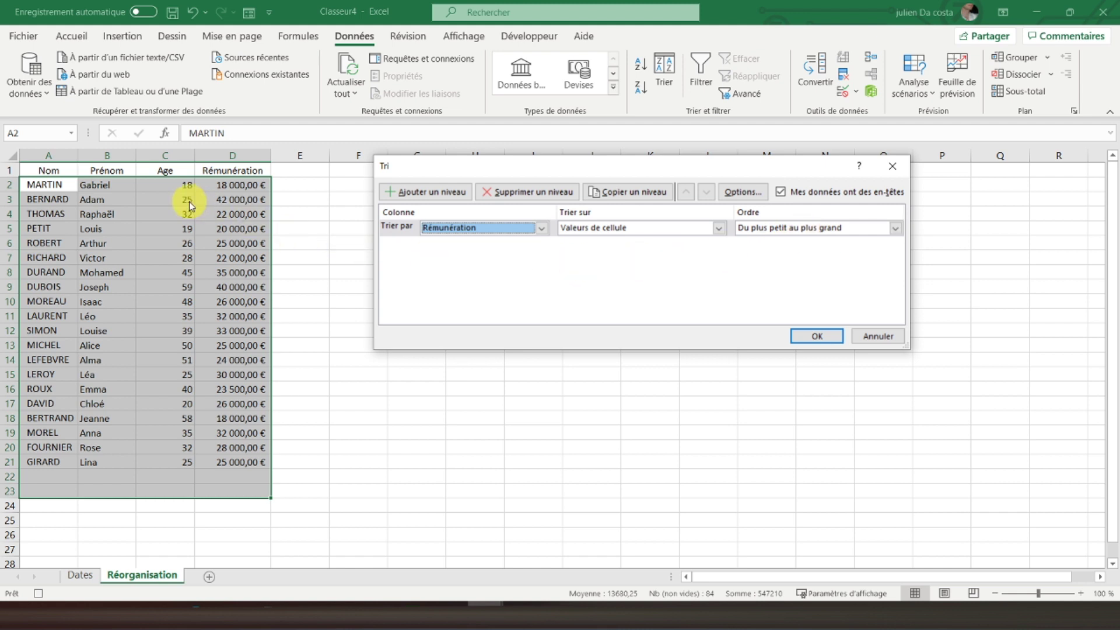
{"action": "left_click", "coordinate": [817, 337]}
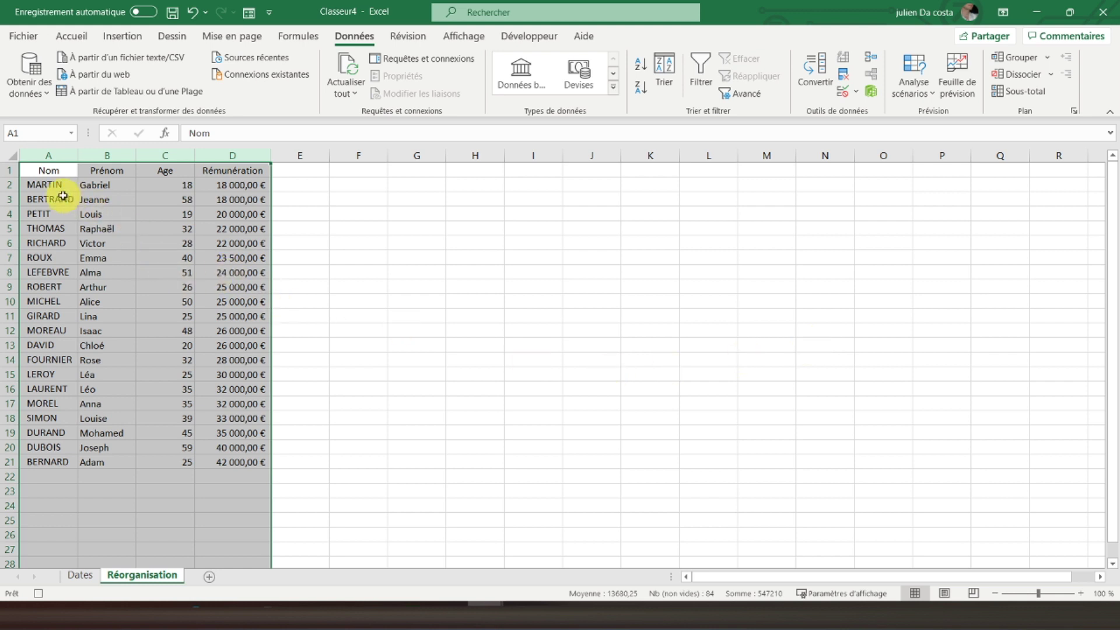
Bold the header cells A1:D1 (Nom, Prénom, Age, Rémunération), then select A1.
{"action": "left_click_drag", "start_coordinate": [37, 170], "coordinate": [193, 176]}
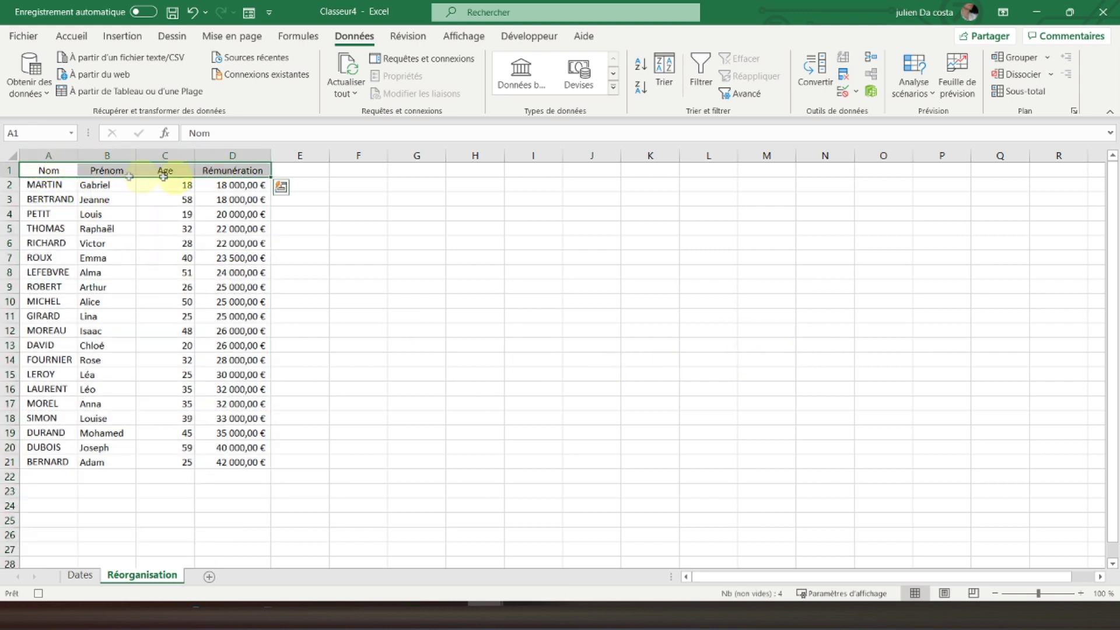
{"action": "left_click", "coordinate": [67, 37]}
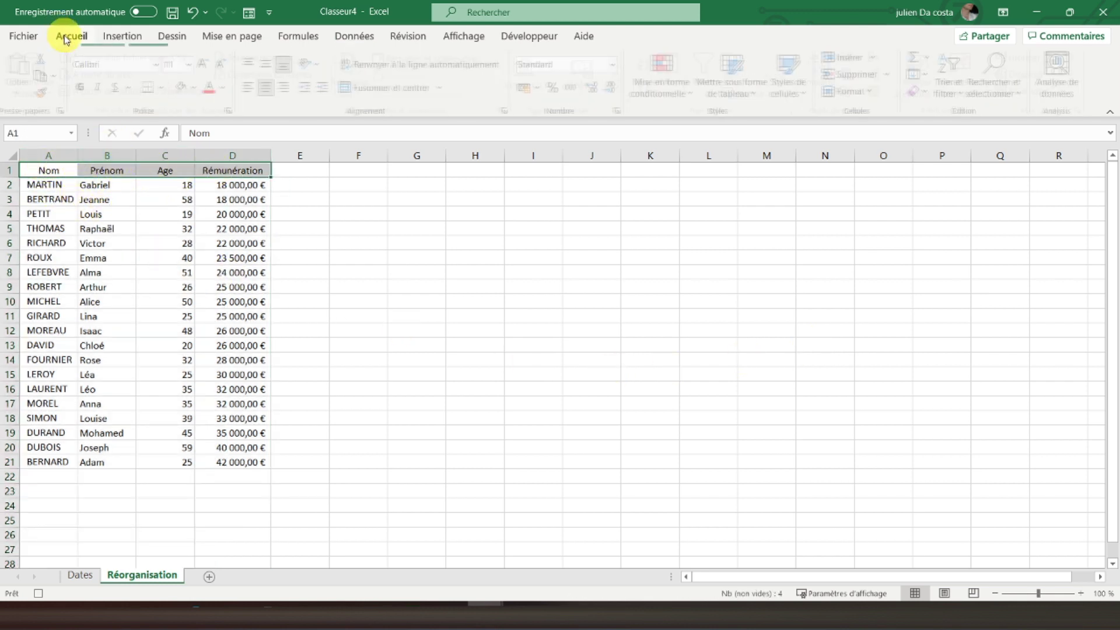
{"action": "left_click", "coordinate": [84, 87]}
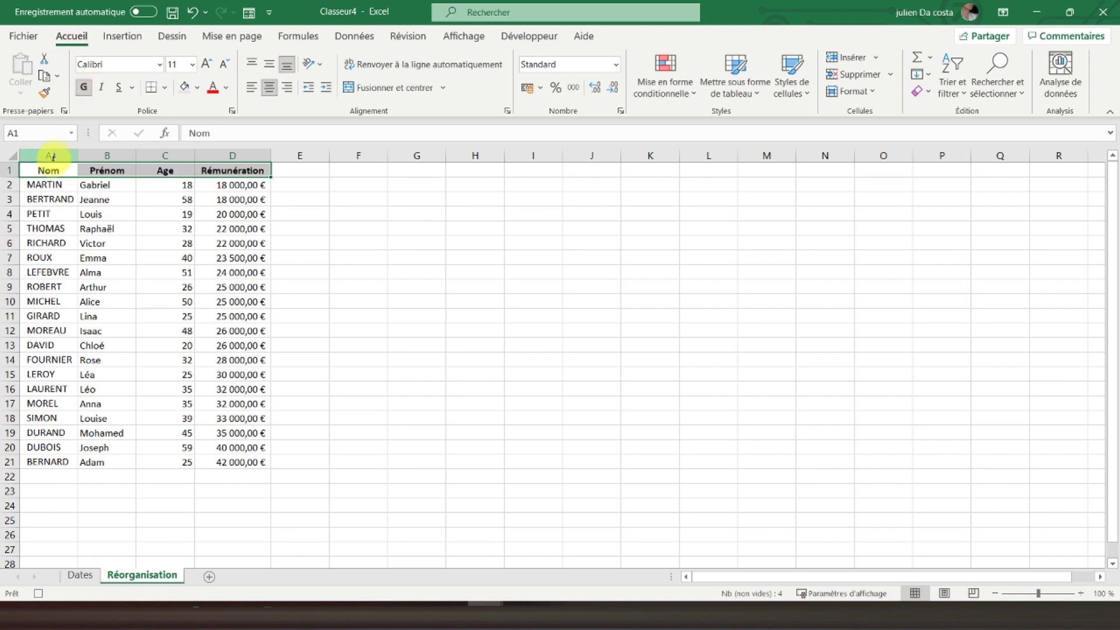
{"action": "left_click", "coordinate": [48, 168]}
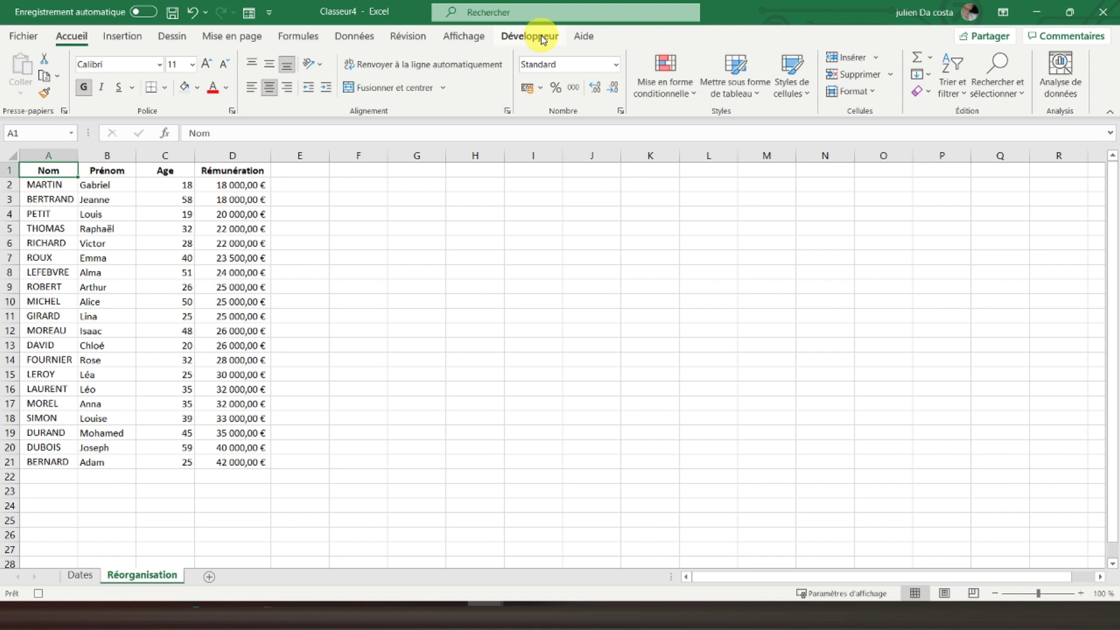
Stop the macro recording and delete columns A–D on Réorganisation.
{"action": "left_click", "coordinate": [542, 40]}
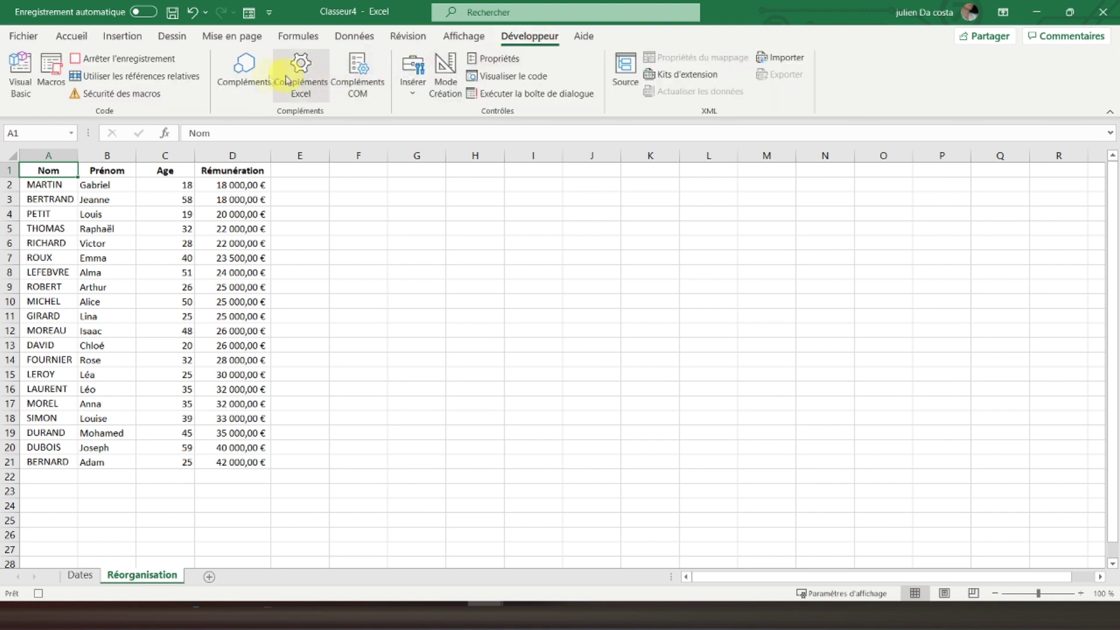
{"action": "left_click", "coordinate": [146, 65]}
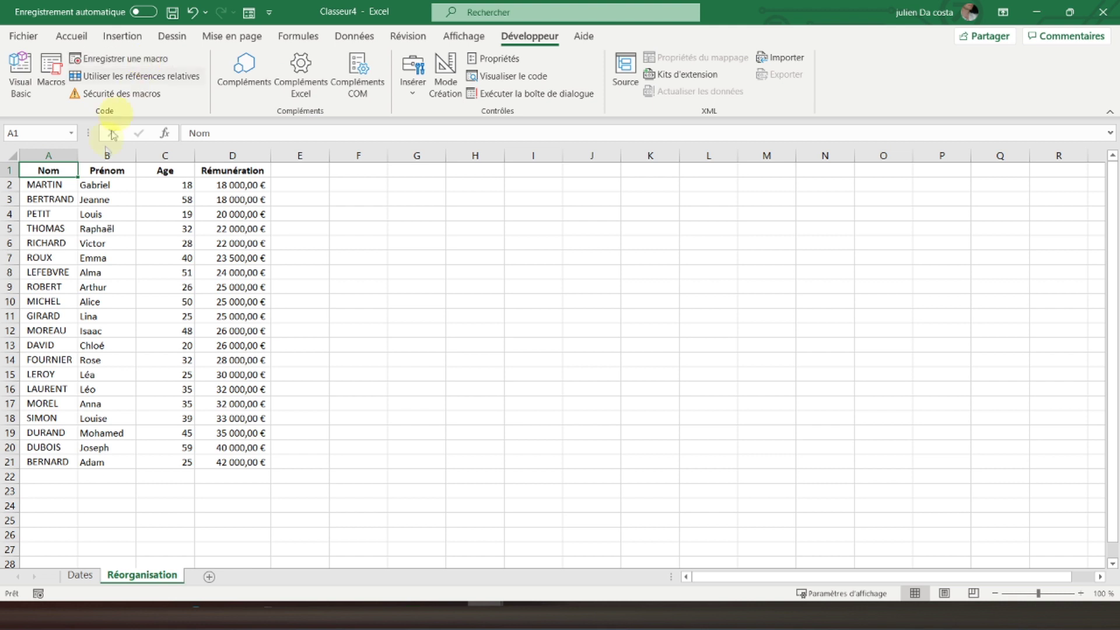
{"action": "left_click_drag", "start_coordinate": [37, 155], "coordinate": [232, 159]}
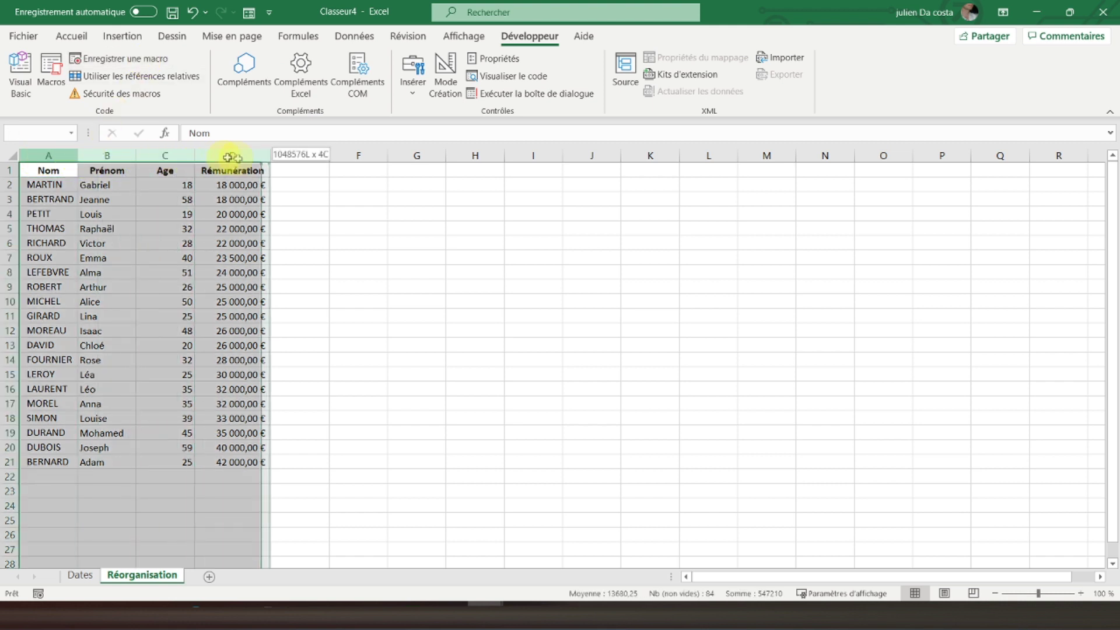
{"action": "right_click", "coordinate": [143, 210]}
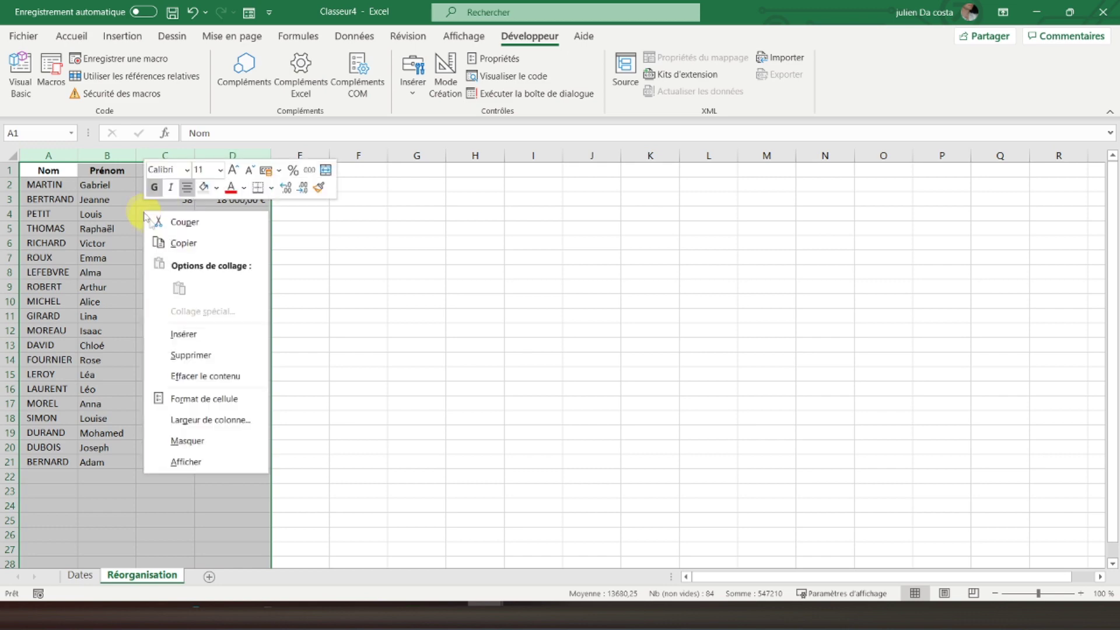
{"action": "left_click", "coordinate": [181, 355]}
From the Dates sheet, run the Copie macro via the Macros list.
{"action": "left_click", "coordinate": [82, 576]}
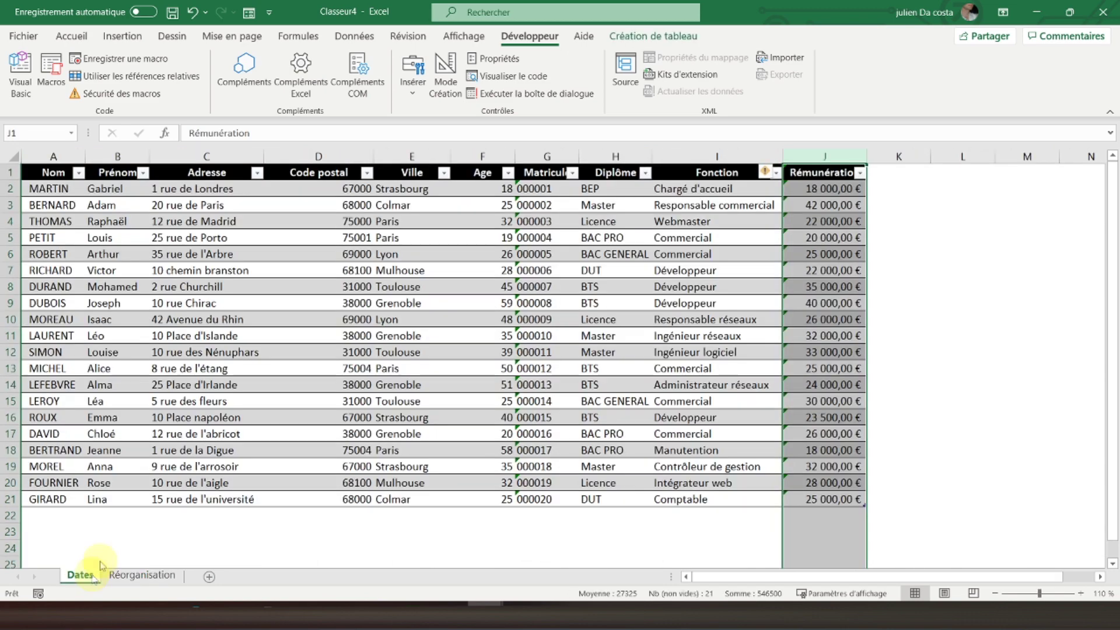
{"action": "left_click", "coordinate": [39, 174]}
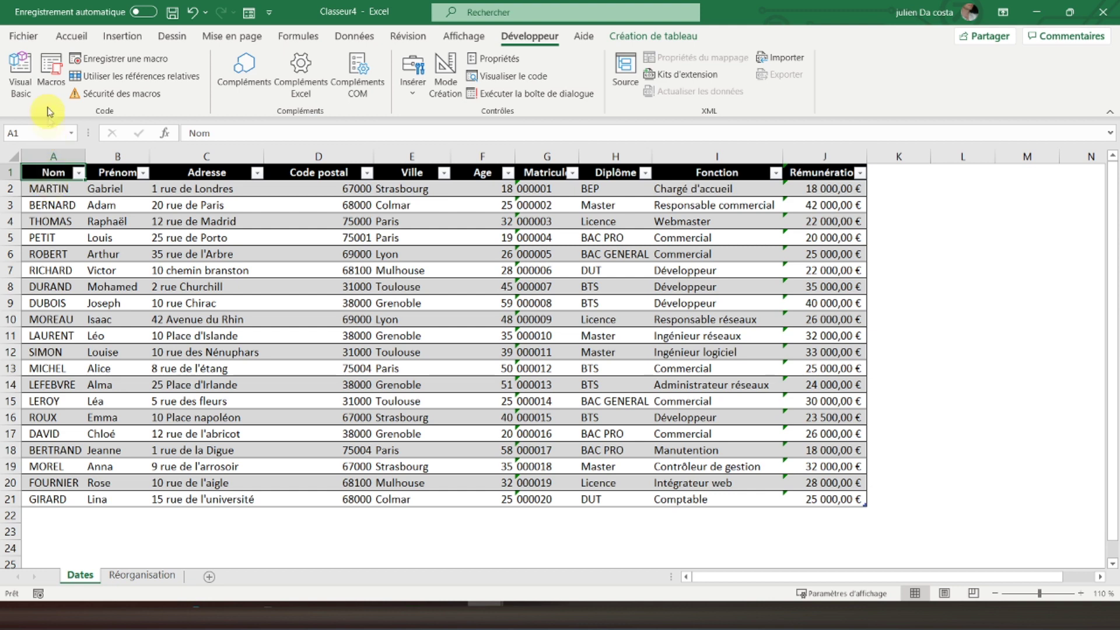
{"action": "left_click", "coordinate": [50, 76]}
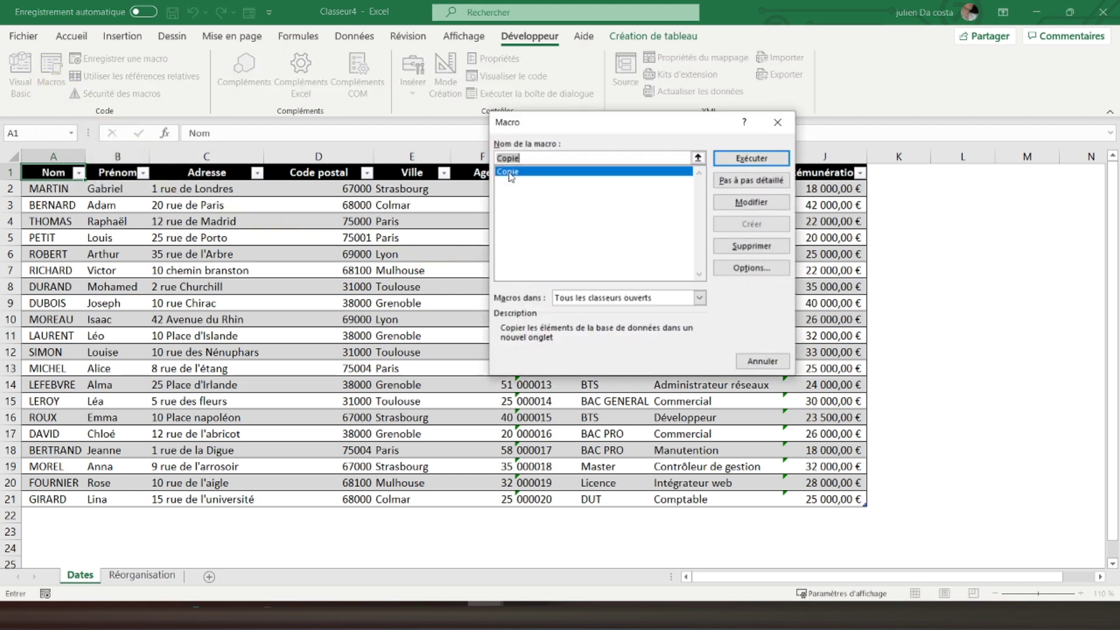
{"action": "left_click", "coordinate": [740, 158]}
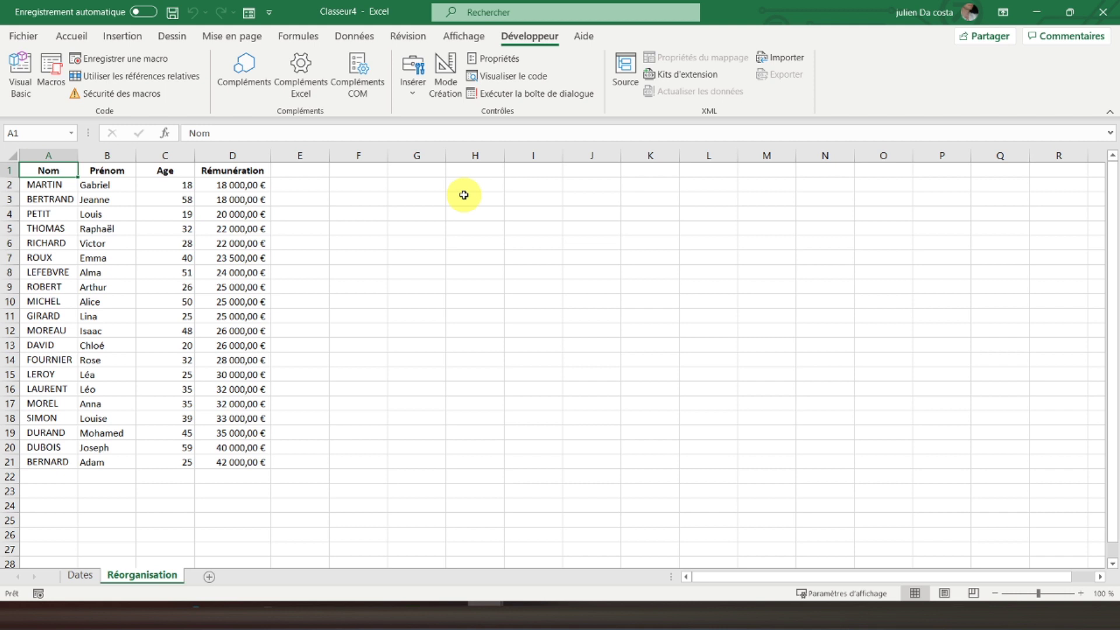
Start recording a new macro named S.
{"action": "left_click", "coordinate": [121, 60]}
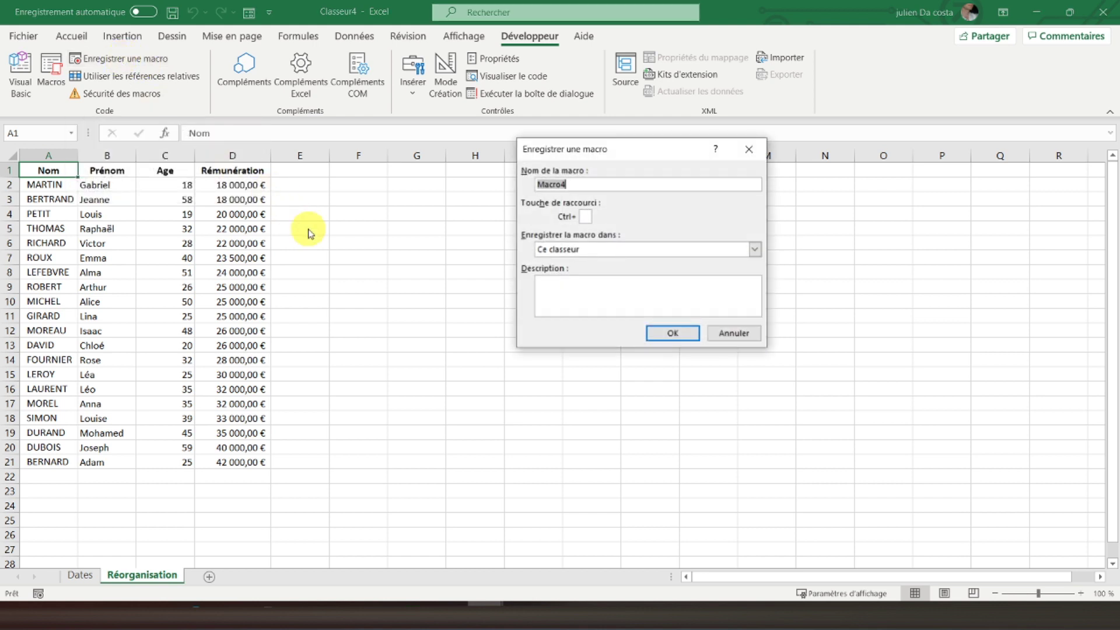
{"action": "type", "text": "S"}
{"action": "left_click", "coordinate": [673, 333]}
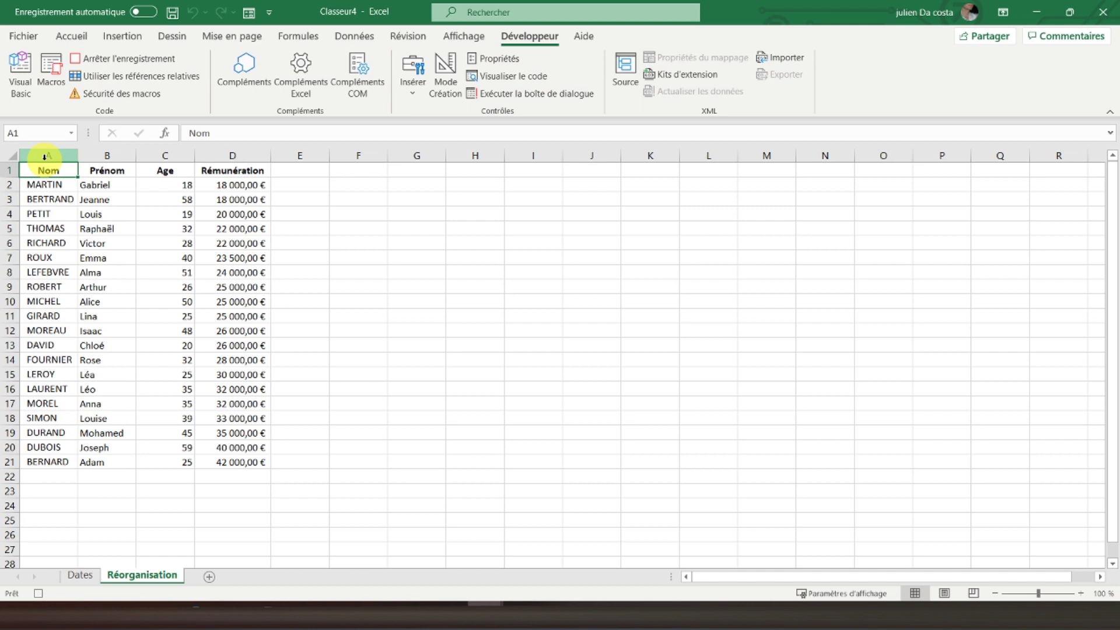
Clear columns A–D, select A1, stop recording and return to the Dates sheet.
{"action": "left_click_drag", "start_coordinate": [35, 155], "coordinate": [251, 156]}
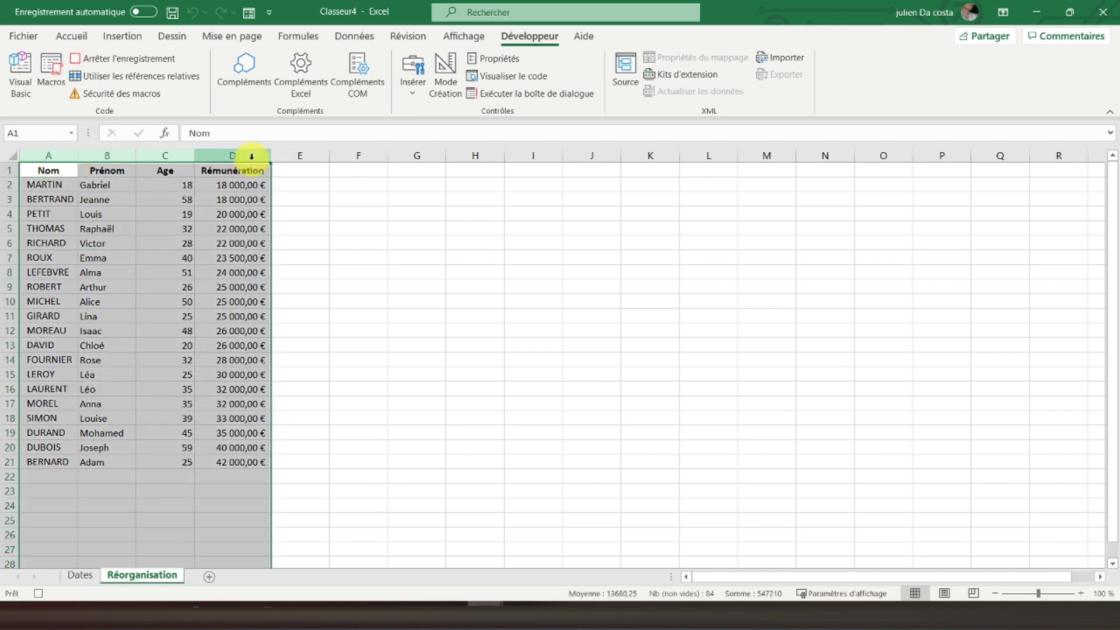
{"action": "key", "text": "Delete"}
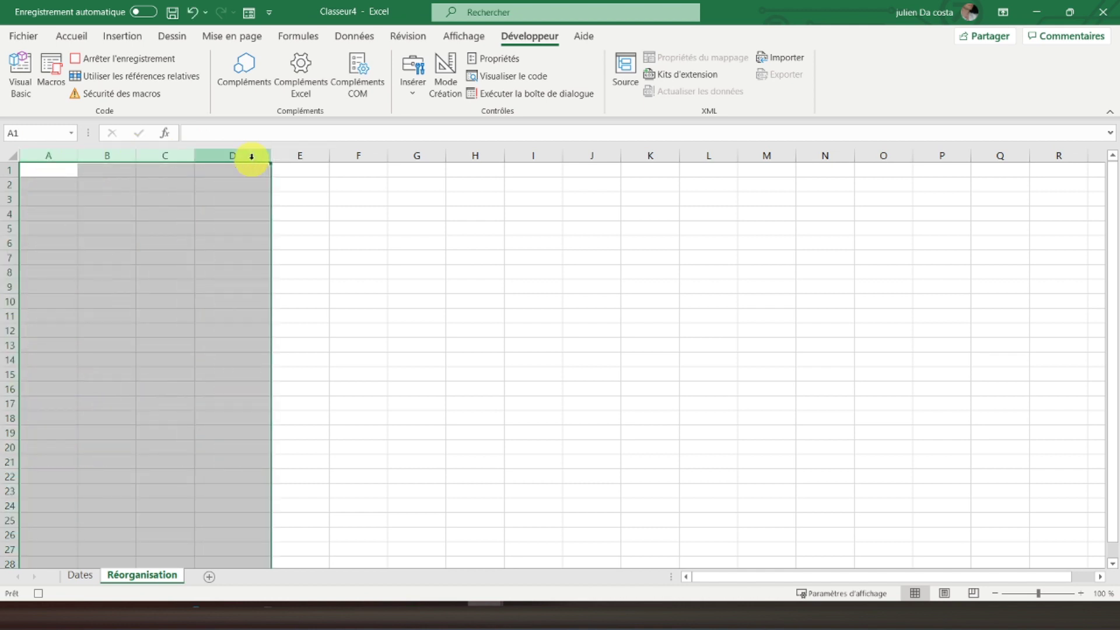
{"action": "left_click", "coordinate": [49, 171]}
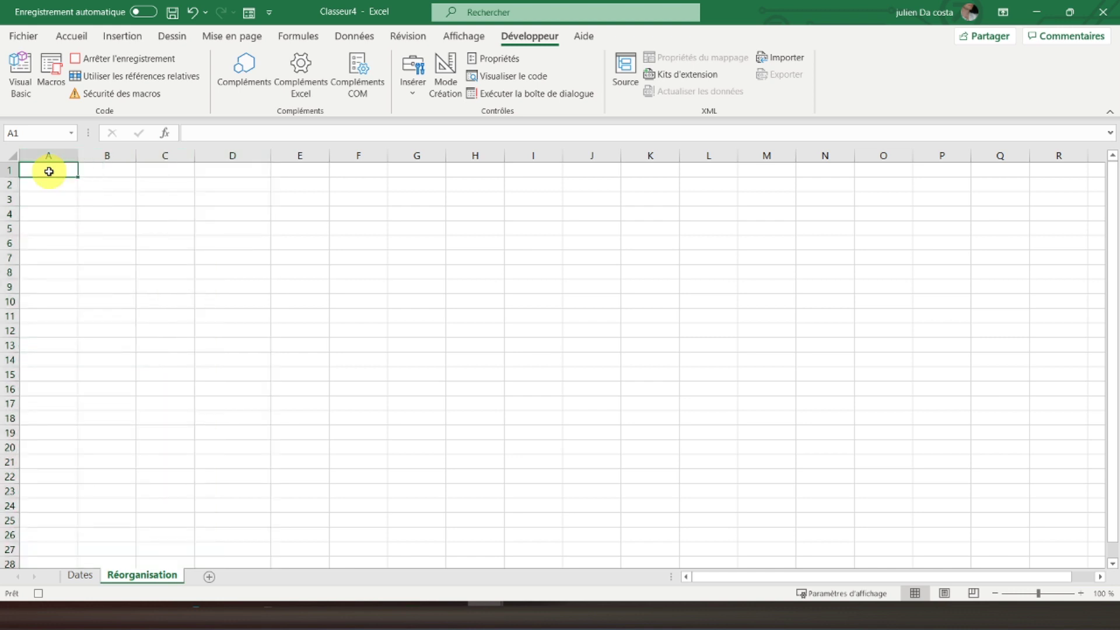
{"action": "left_click", "coordinate": [132, 65]}
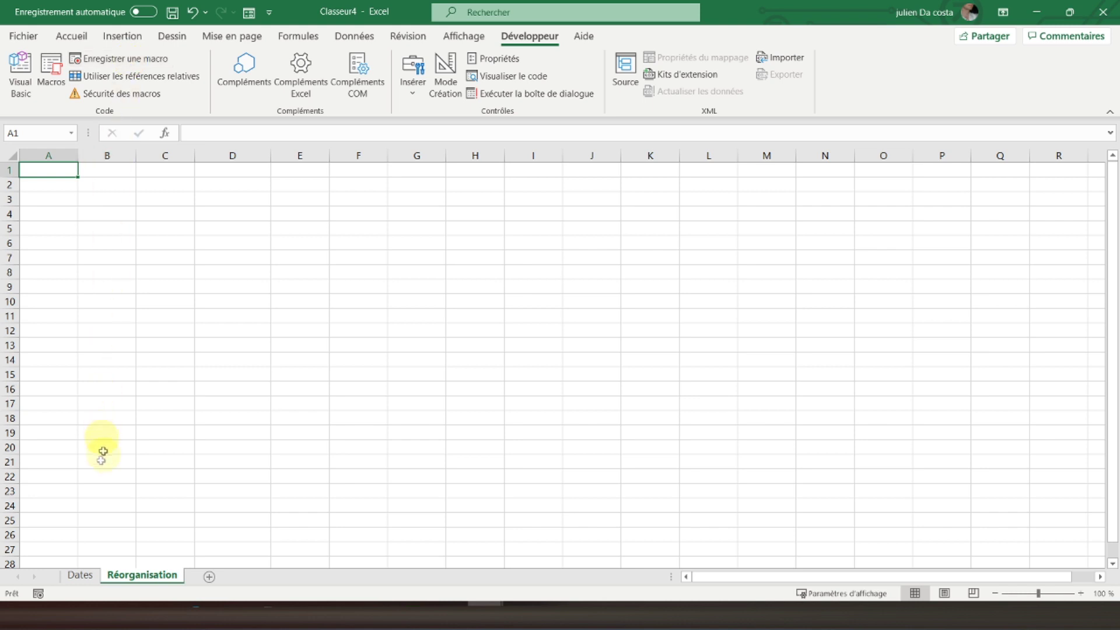
{"action": "left_click", "coordinate": [76, 576]}
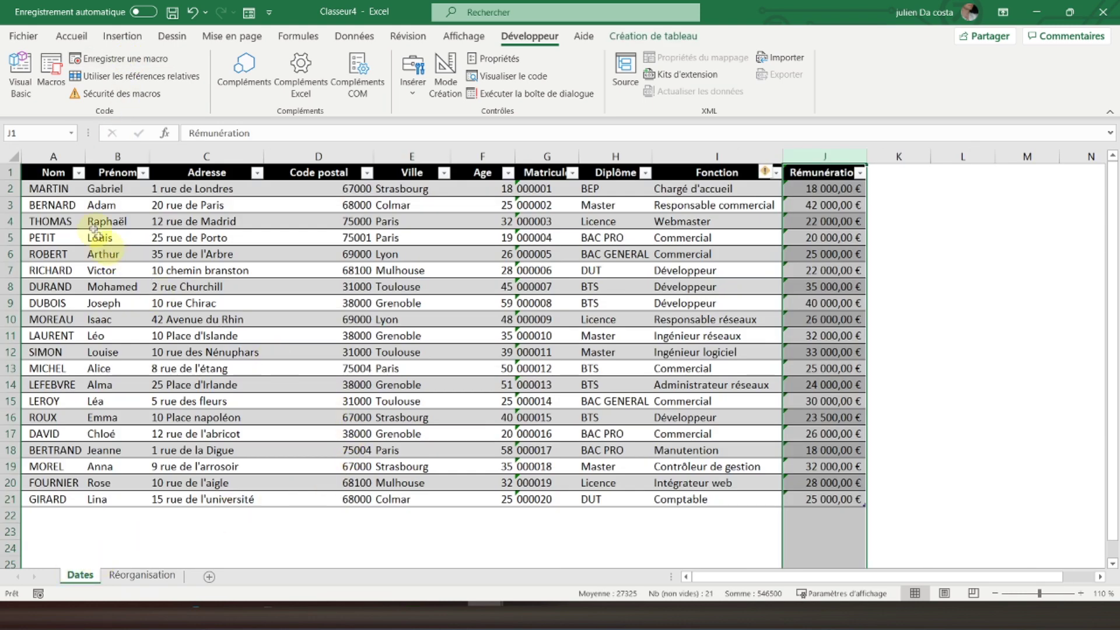
Run the Copie macro to rebuild the table, then run Sup to clear it.
{"action": "left_click", "coordinate": [50, 175]}
{"action": "left_click", "coordinate": [50, 83]}
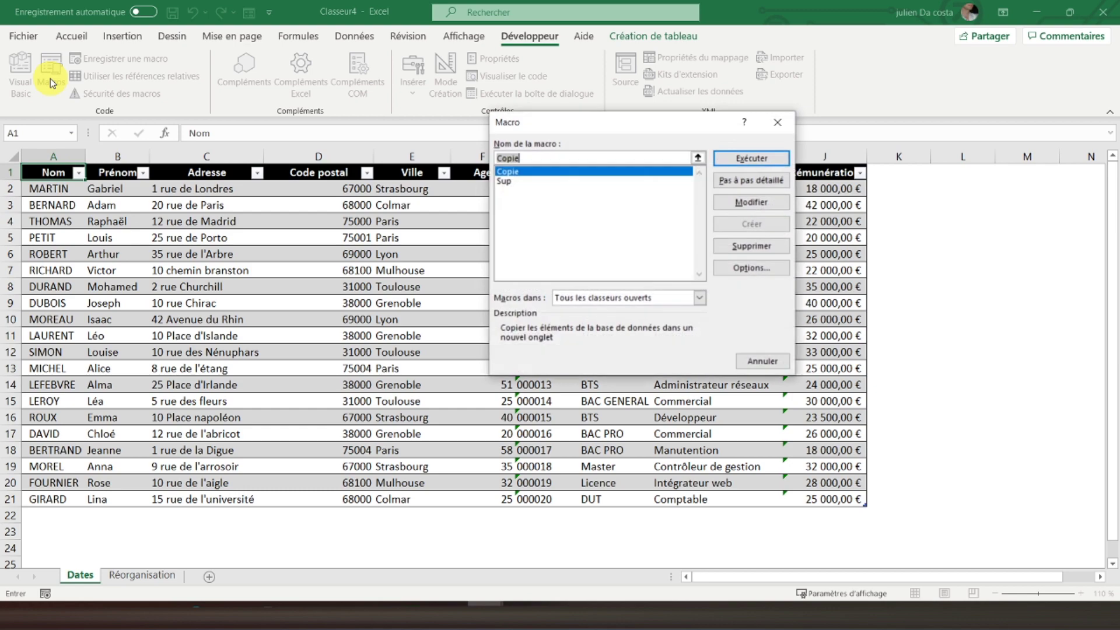
{"action": "left_click", "coordinate": [734, 159]}
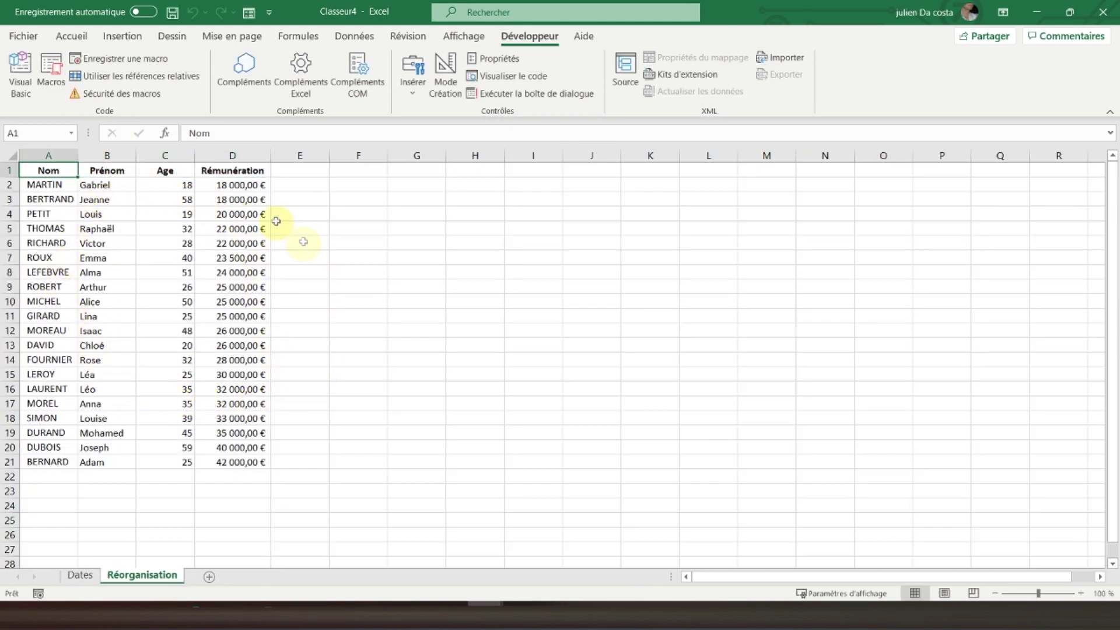
{"action": "left_click", "coordinate": [50, 83]}
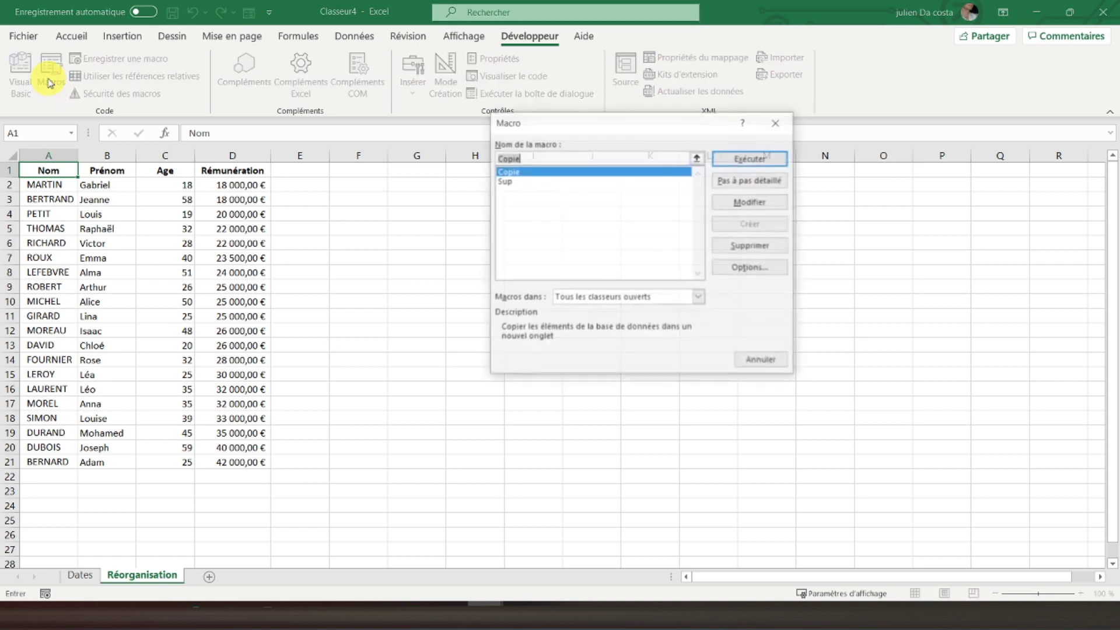
{"action": "left_click", "coordinate": [505, 181]}
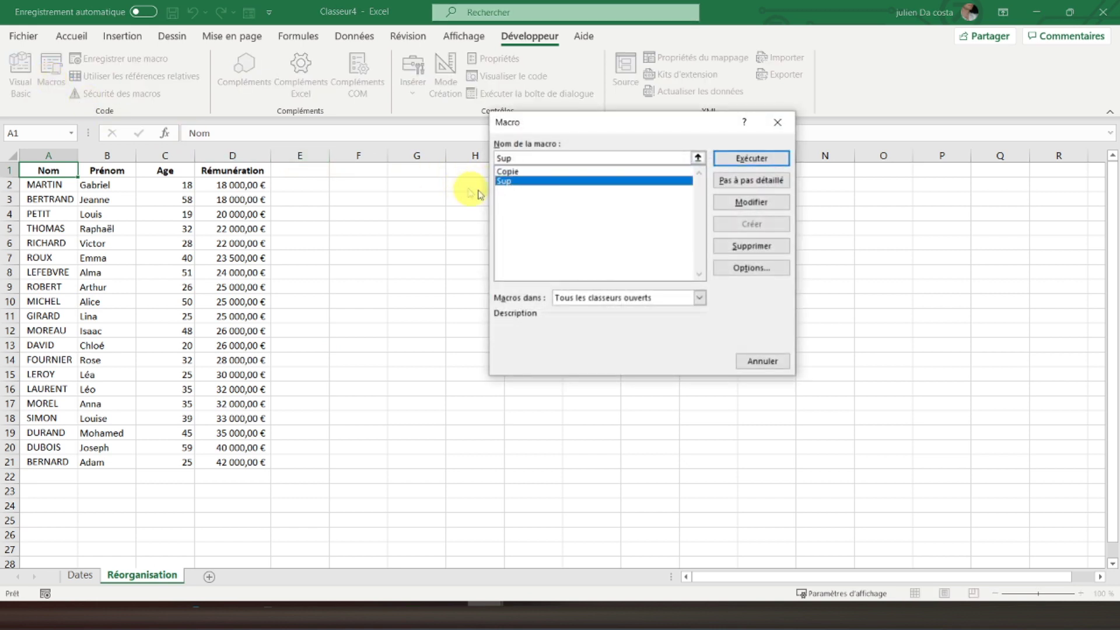
{"action": "left_click", "coordinate": [724, 160]}
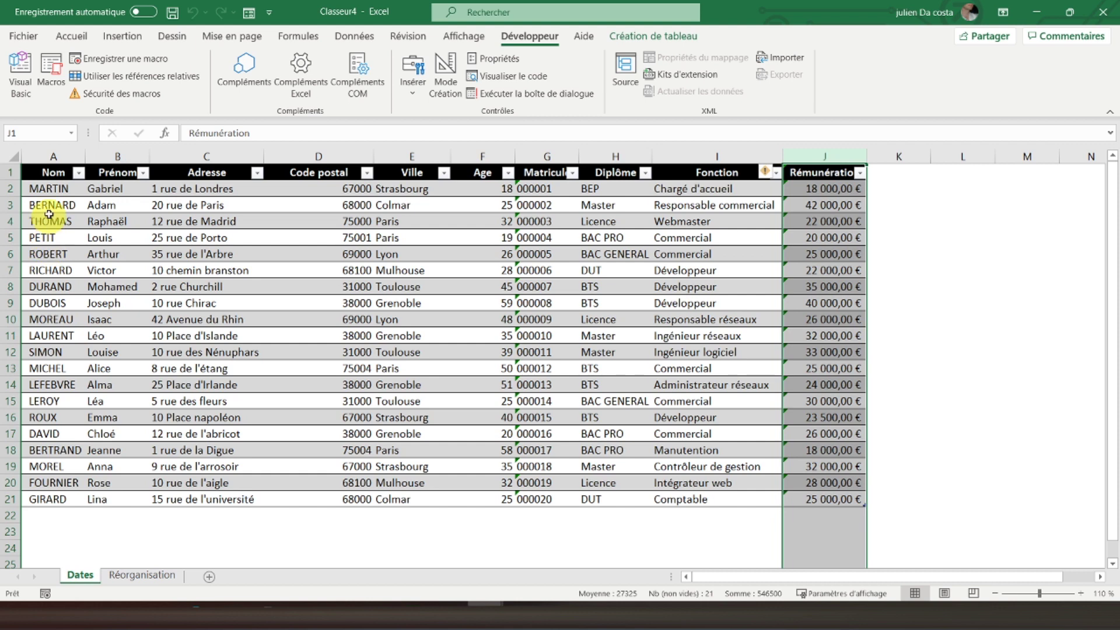
Open the Visual Basic editor and maximise its window.
{"action": "left_click", "coordinate": [50, 172]}
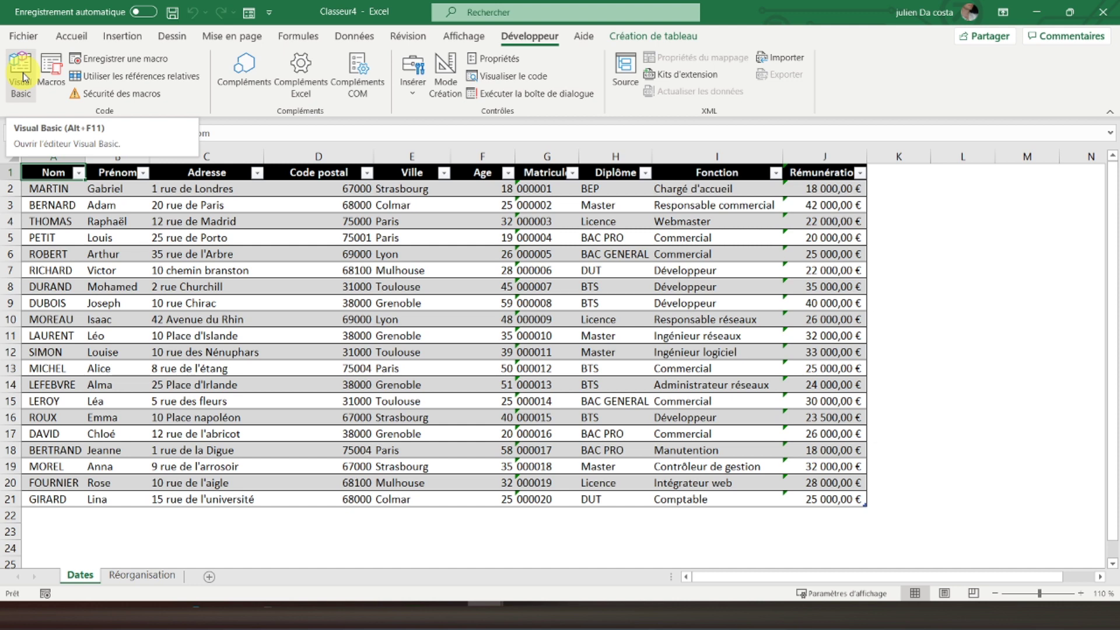
{"action": "left_click", "coordinate": [22, 76]}
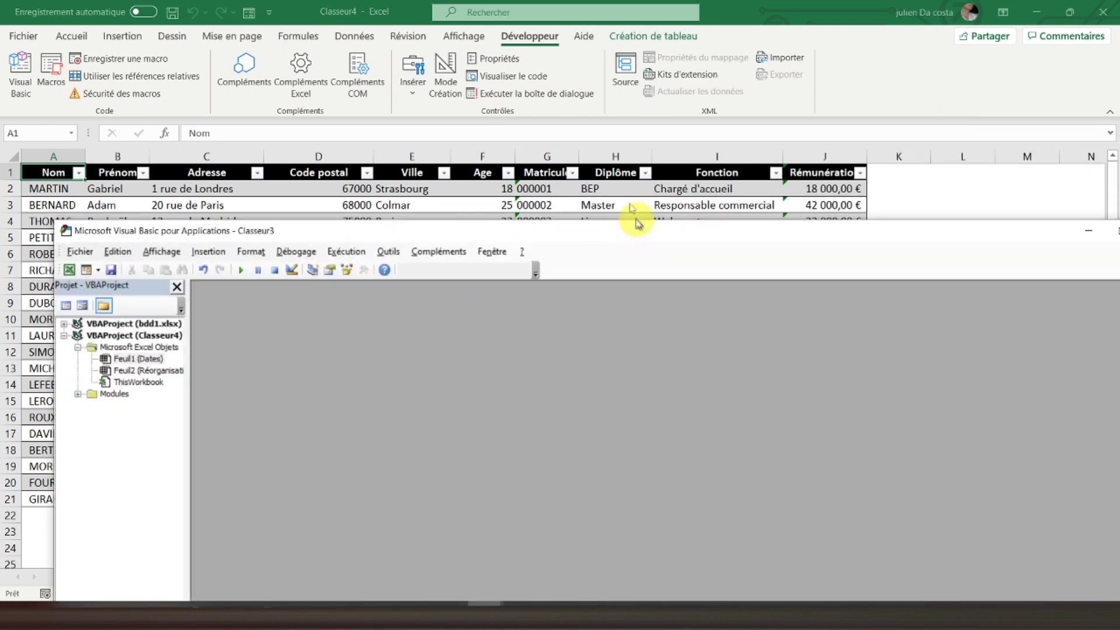
{"action": "left_click_drag", "start_coordinate": [638, 220], "coordinate": [586, 6]}
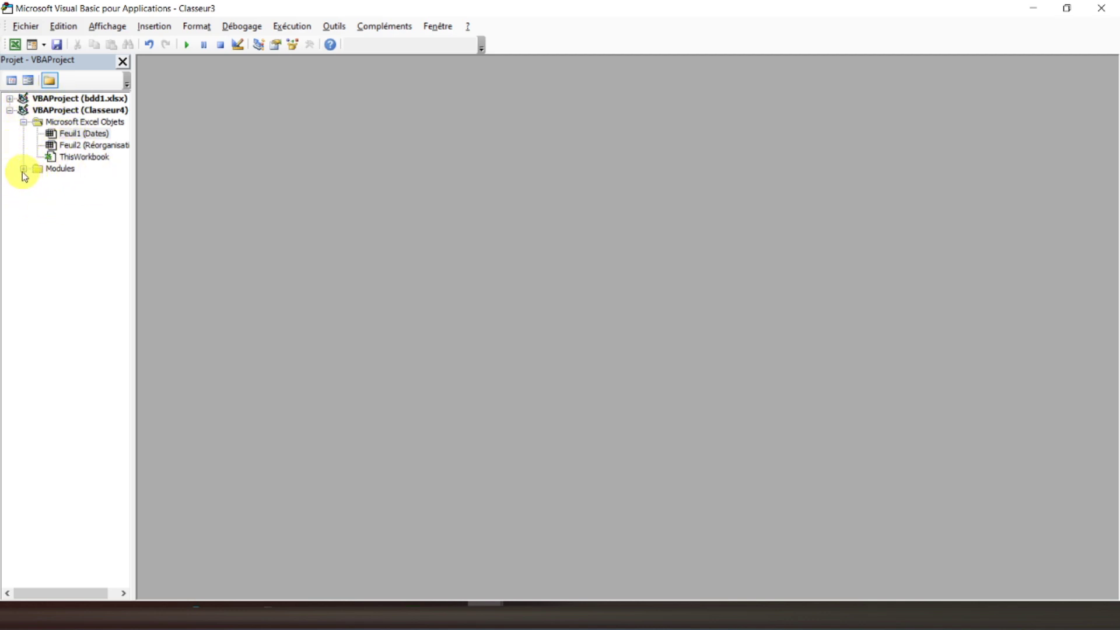
Open Module1 and review the Copie macro's description comment and its A:B column selection.
{"action": "left_click", "coordinate": [23, 170]}
{"action": "double_click", "coordinate": [74, 180]}
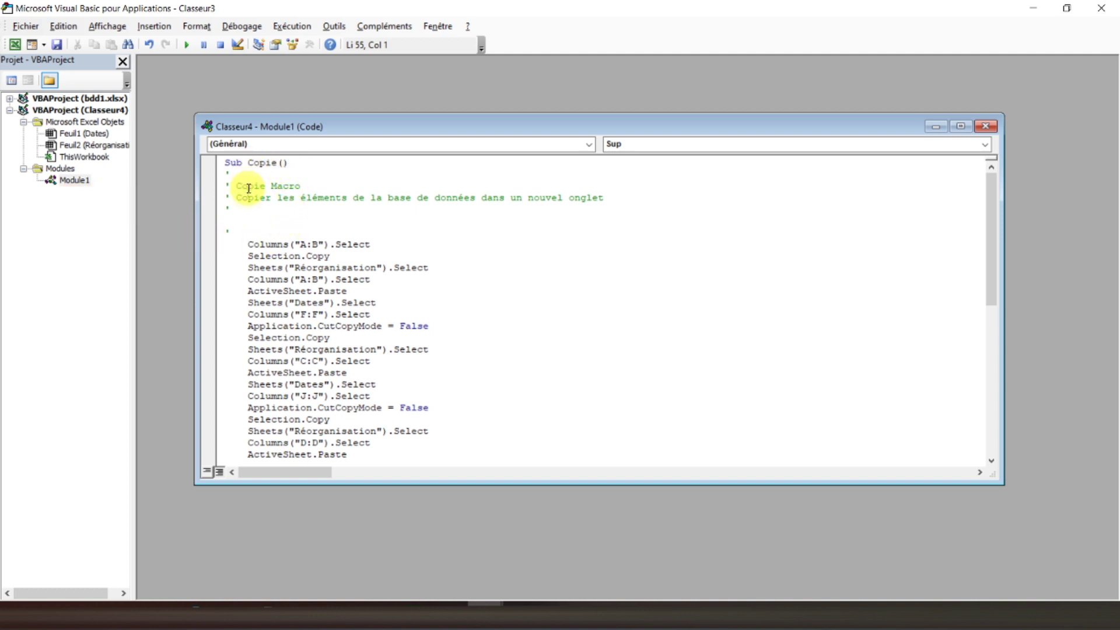
{"action": "left_click_drag", "start_coordinate": [236, 198], "coordinate": [603, 198]}
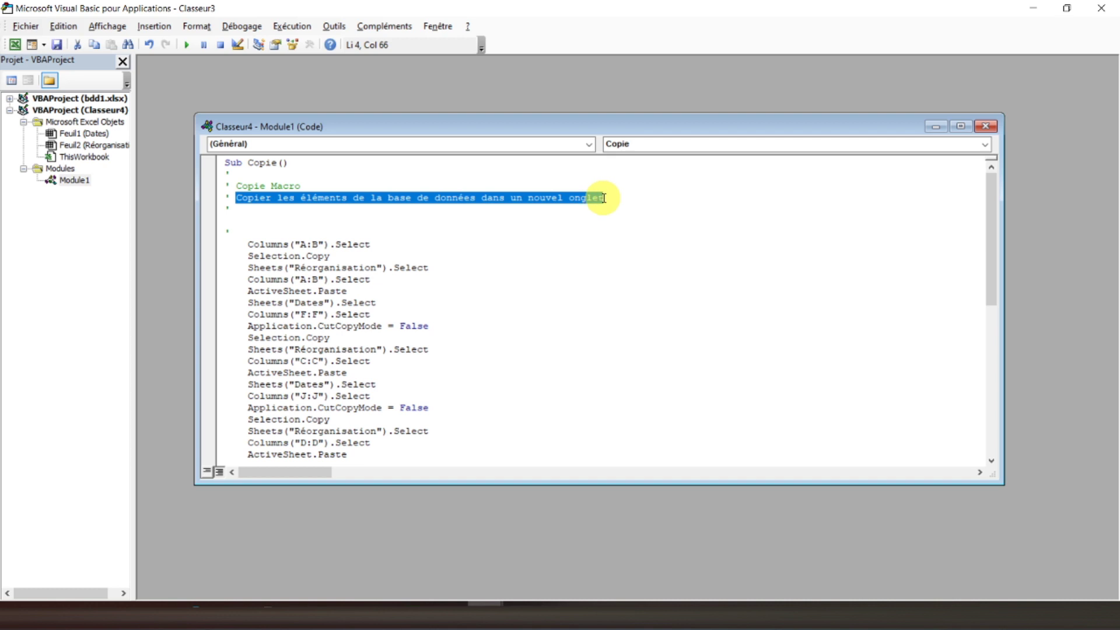
{"action": "left_click", "coordinate": [369, 207]}
{"action": "scroll", "coordinate": [309, 242], "scroll_direction": "down", "scroll_amount": 1}
{"action": "scroll", "coordinate": [311, 253], "scroll_direction": "down", "scroll_amount": 1}
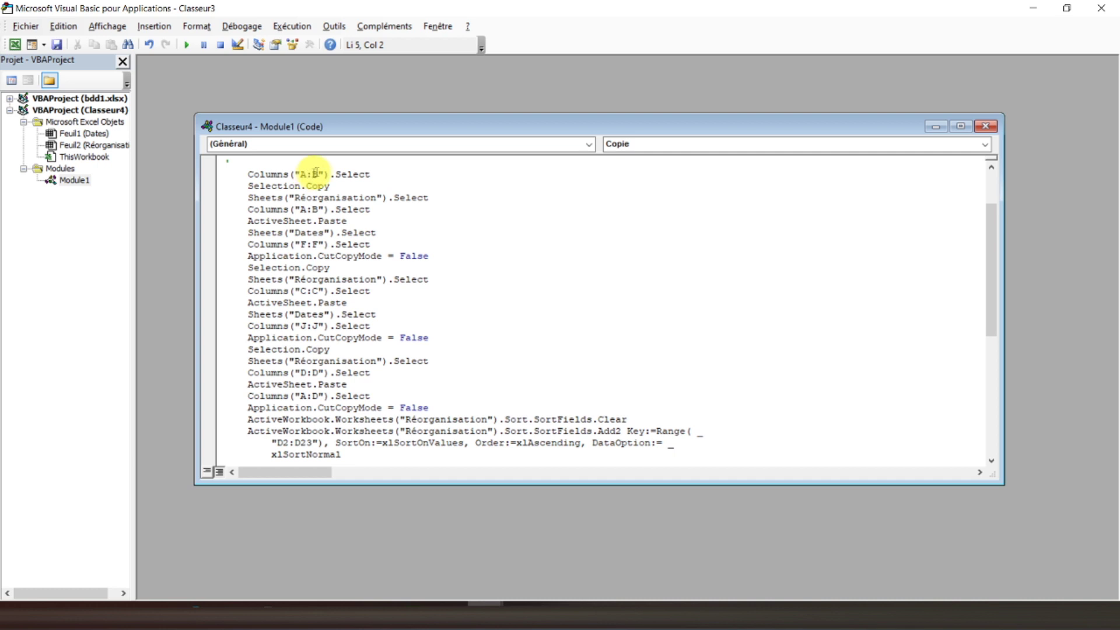
{"action": "left_click", "coordinate": [342, 175]}
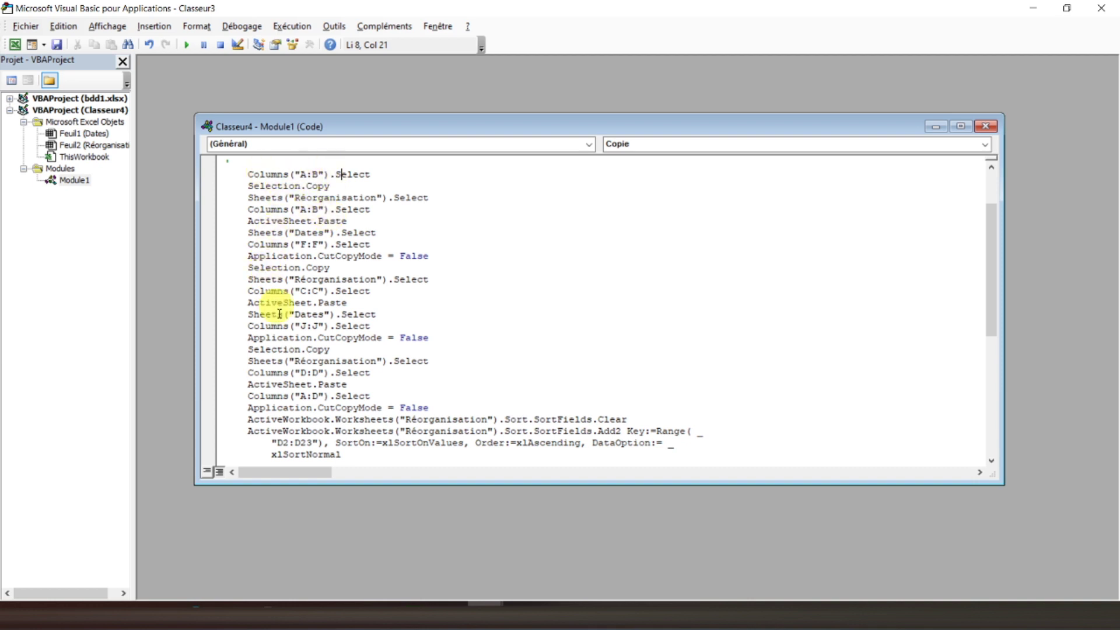
Examine the recorded sorting code block and the Sup macro further down Module1.
{"action": "scroll", "coordinate": [283, 379], "scroll_direction": "down", "scroll_amount": 1}
{"action": "scroll", "coordinate": [286, 381], "scroll_direction": "down", "scroll_amount": 2}
{"action": "scroll", "coordinate": [287, 381], "scroll_direction": "down", "scroll_amount": 2}
{"action": "scroll", "coordinate": [287, 379], "scroll_direction": "down", "scroll_amount": 1}
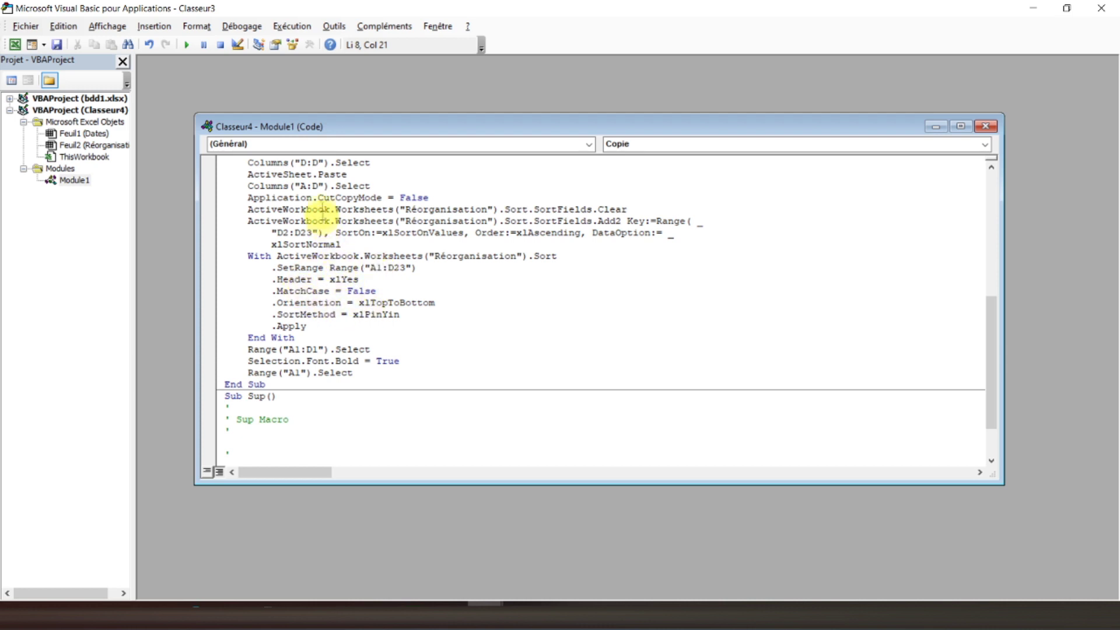
{"action": "left_click_drag", "start_coordinate": [248, 198], "coordinate": [350, 325]}
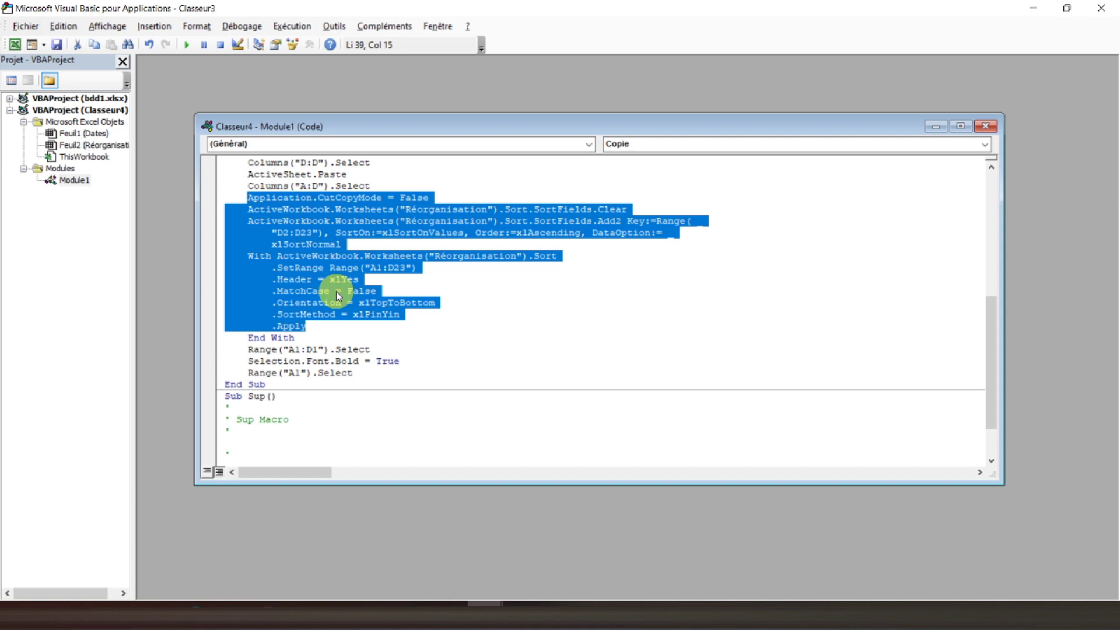
{"action": "left_click", "coordinate": [338, 292]}
{"action": "scroll", "coordinate": [338, 292], "scroll_direction": "down", "scroll_amount": 2}
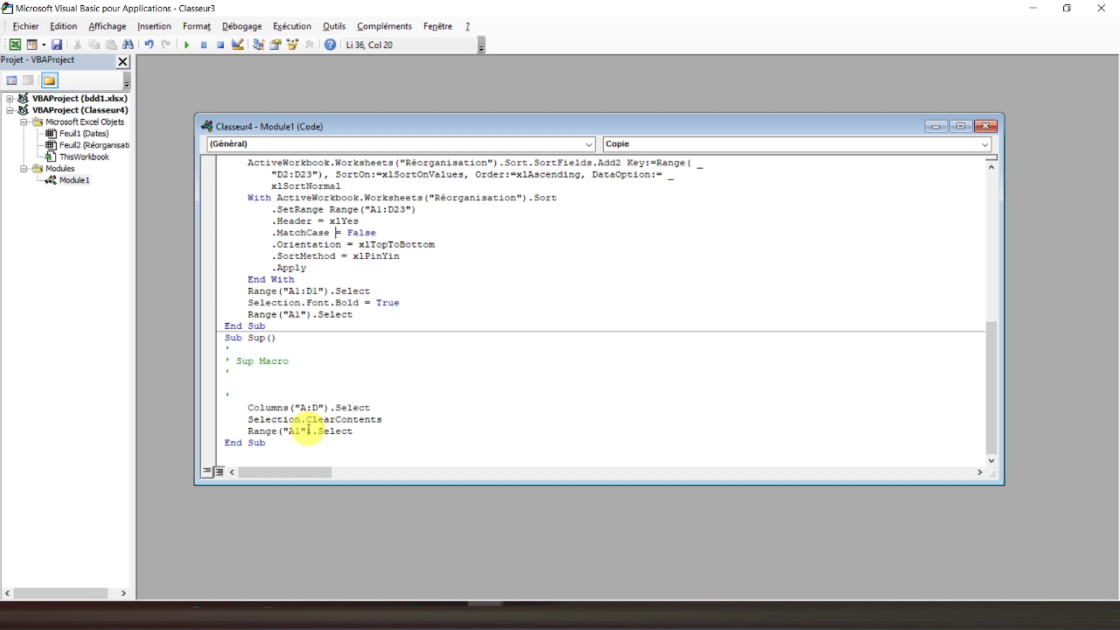
On the Dates sheet, add a button over columns K–L that runs Copie, captioned 'Exporter'.
{"action": "left_click", "coordinate": [1035, 8]}
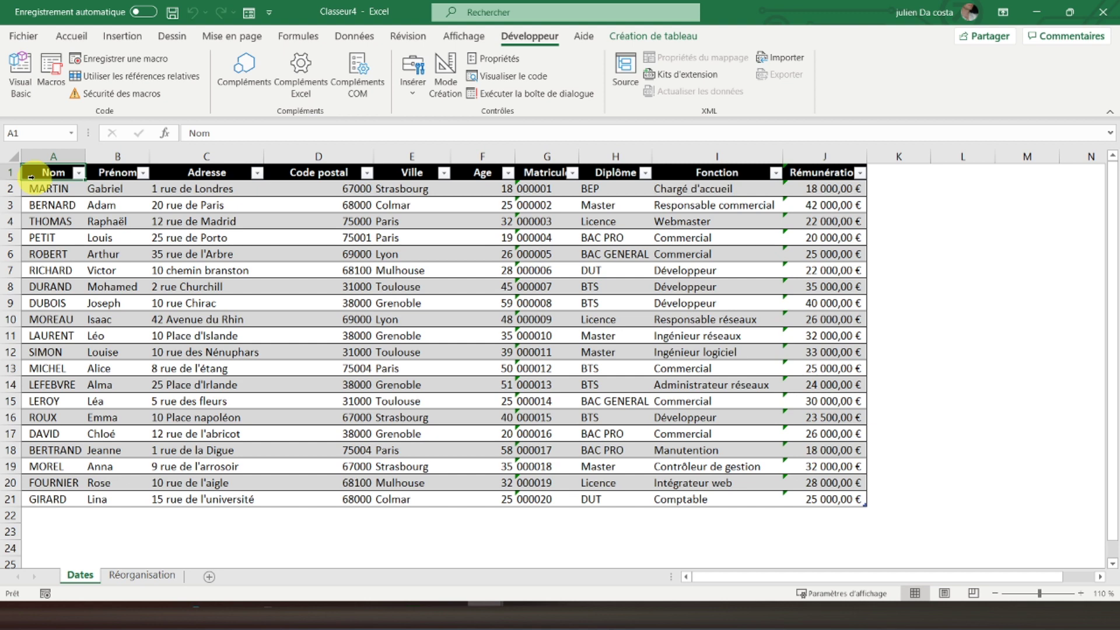
{"action": "left_click", "coordinate": [415, 95]}
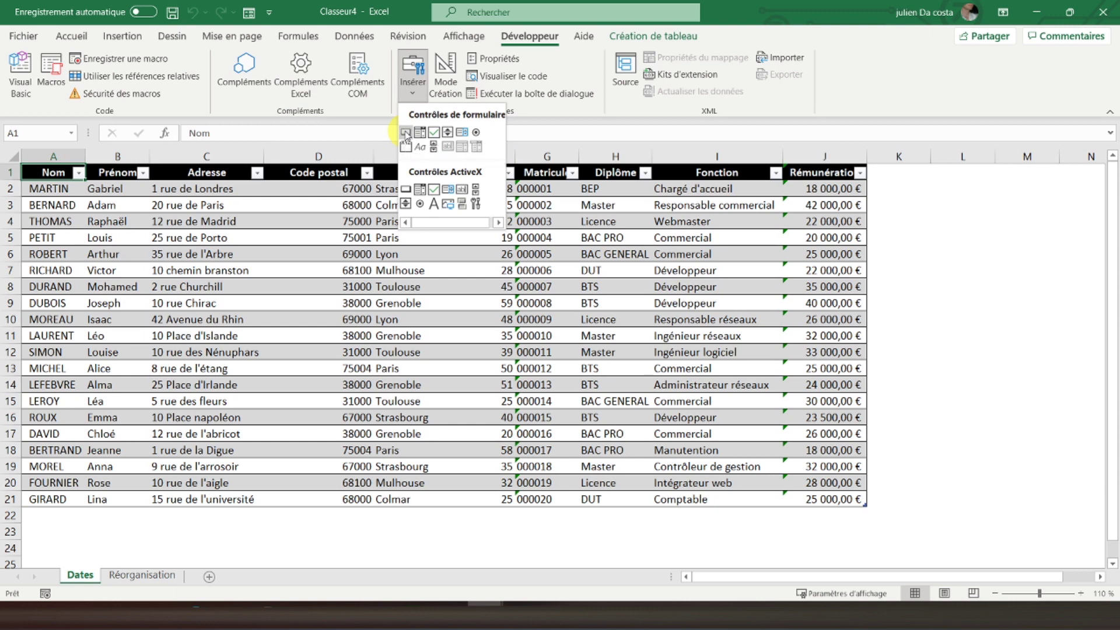
{"action": "left_click", "coordinate": [406, 133]}
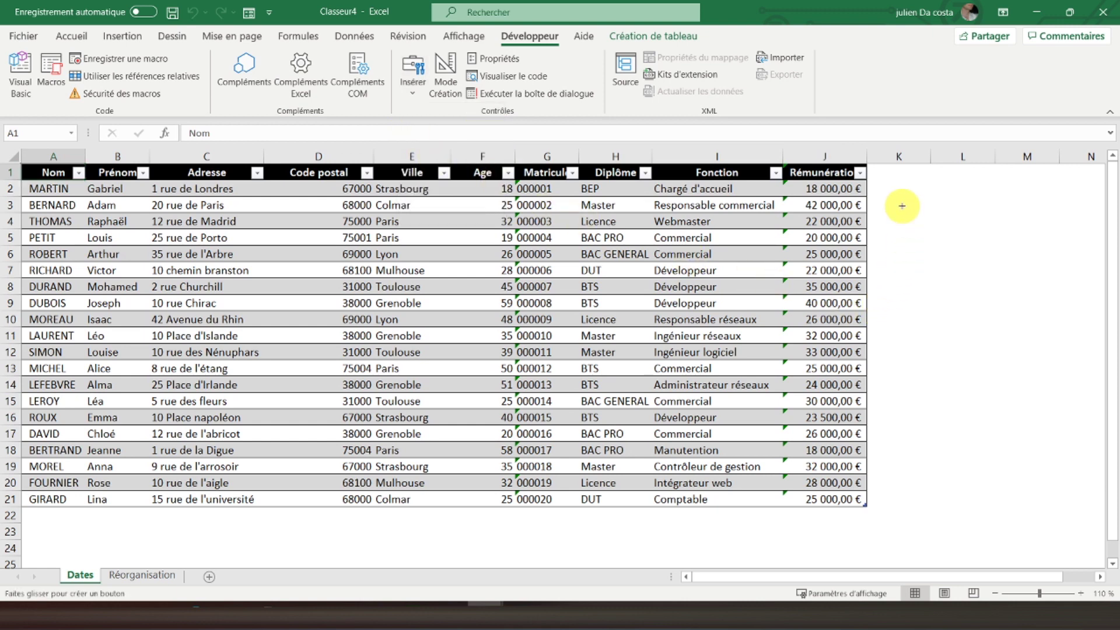
{"action": "left_click_drag", "start_coordinate": [902, 207], "coordinate": [1001, 240]}
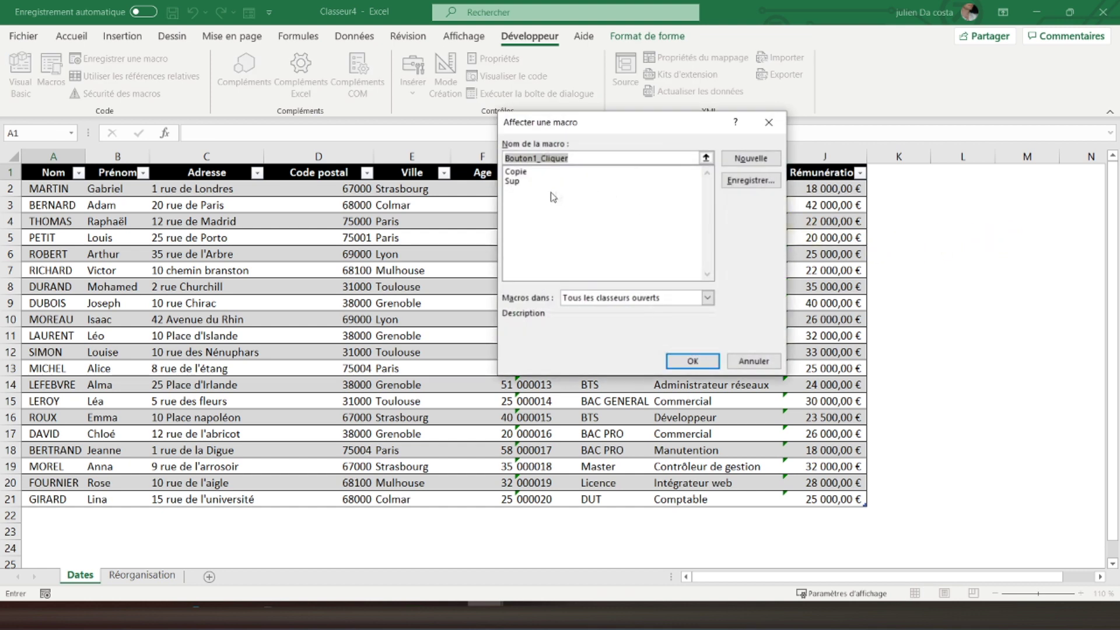
{"action": "left_click", "coordinate": [514, 174]}
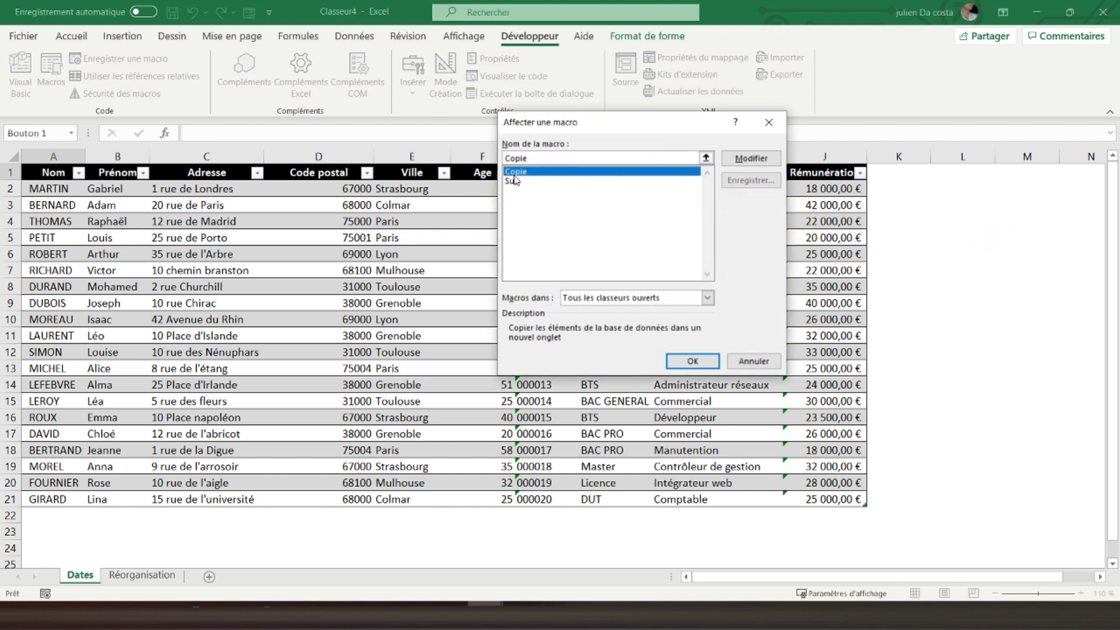
{"action": "left_click", "coordinate": [694, 363]}
{"action": "left_click", "coordinate": [952, 227]}
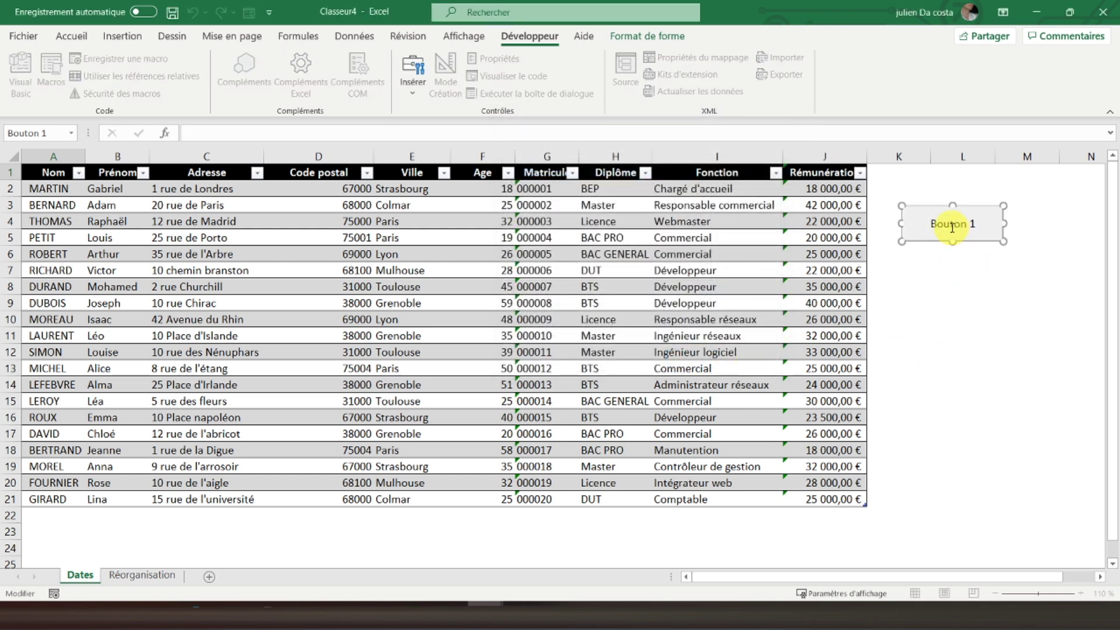
{"action": "key", "text": "Delete"}
{"action": "key", "text": "Delete"}
{"action": "key", "text": "Delete"}
{"action": "key", "text": "Delete"}
{"action": "key", "text": "Delete"}
{"action": "key", "text": "Delete"}
{"action": "key", "text": "Delete"}
{"action": "key", "text": "Delete"}
{"action": "type", "text": "Exporter"}
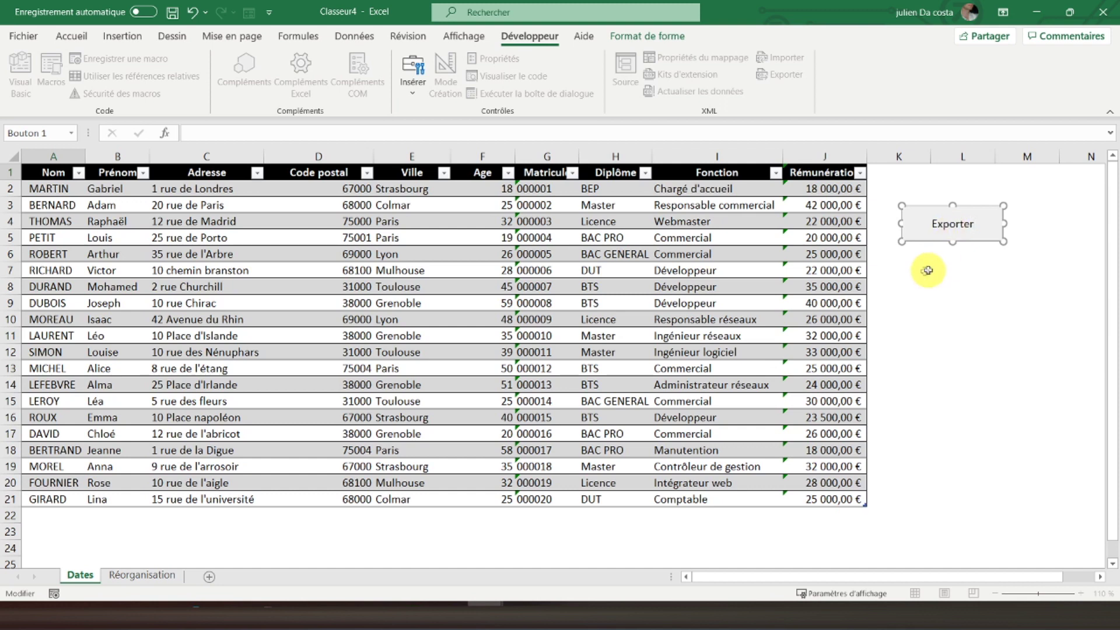
{"action": "left_click", "coordinate": [923, 273]}
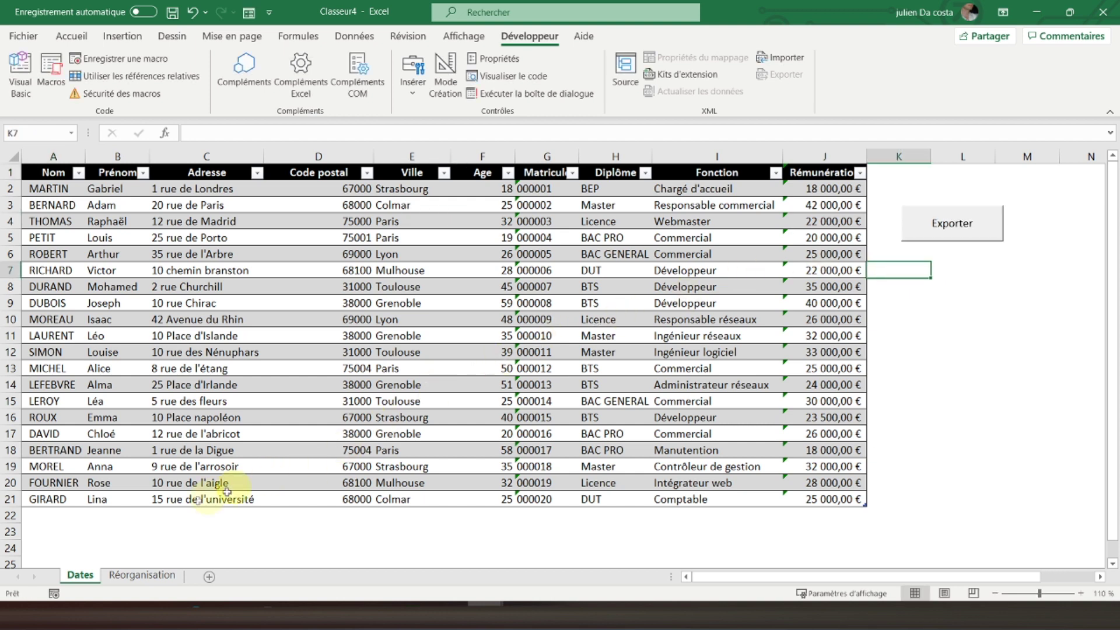
Draw a push button over columns I–J on Réorganisation and assign it the Sup macro.
{"action": "left_click", "coordinate": [131, 576]}
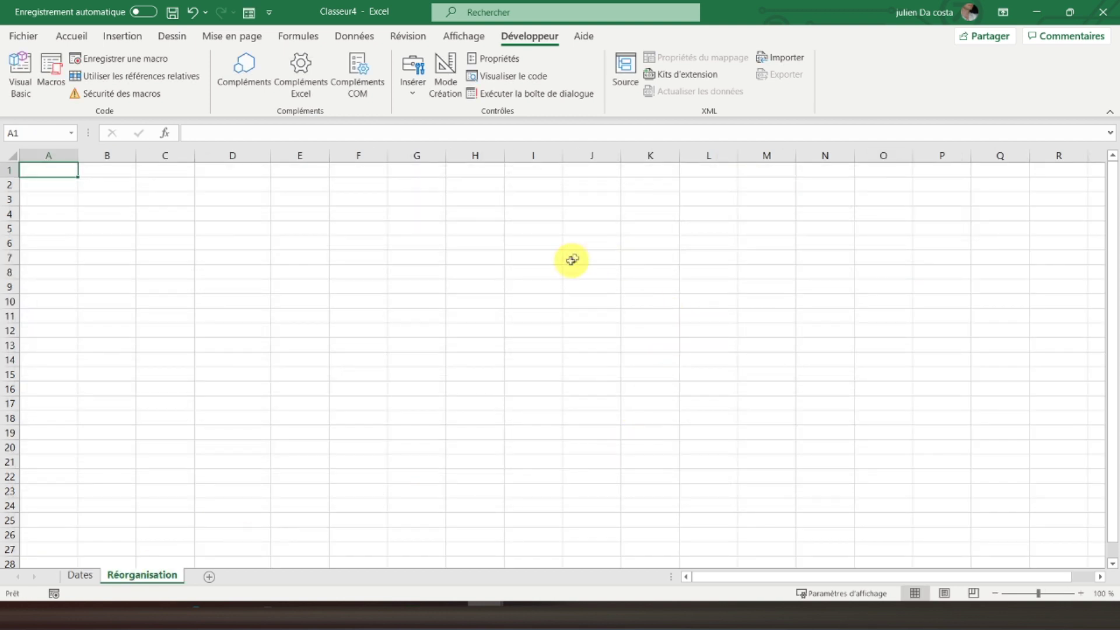
{"action": "left_click", "coordinate": [538, 182]}
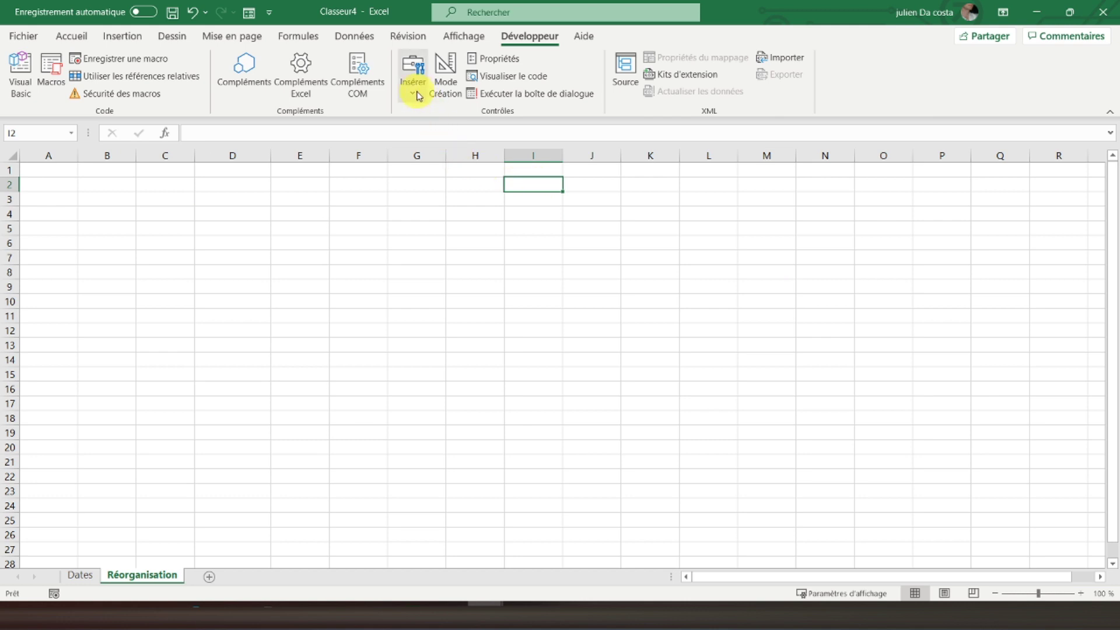
{"action": "left_click", "coordinate": [413, 67]}
{"action": "left_click", "coordinate": [406, 130]}
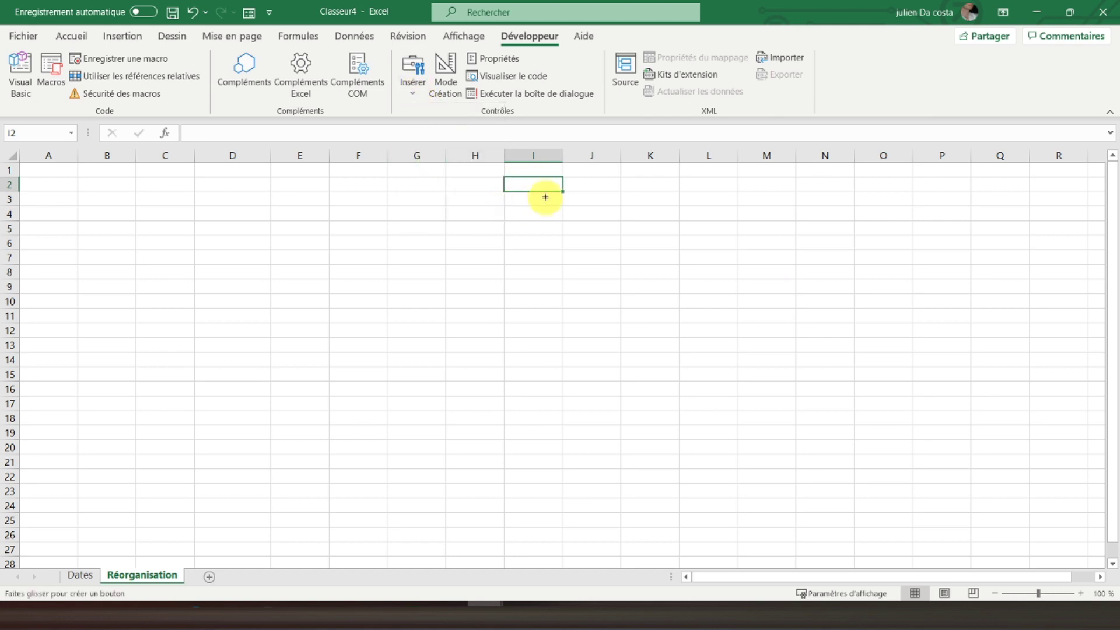
{"action": "left_click_drag", "start_coordinate": [533, 186], "coordinate": [629, 224]}
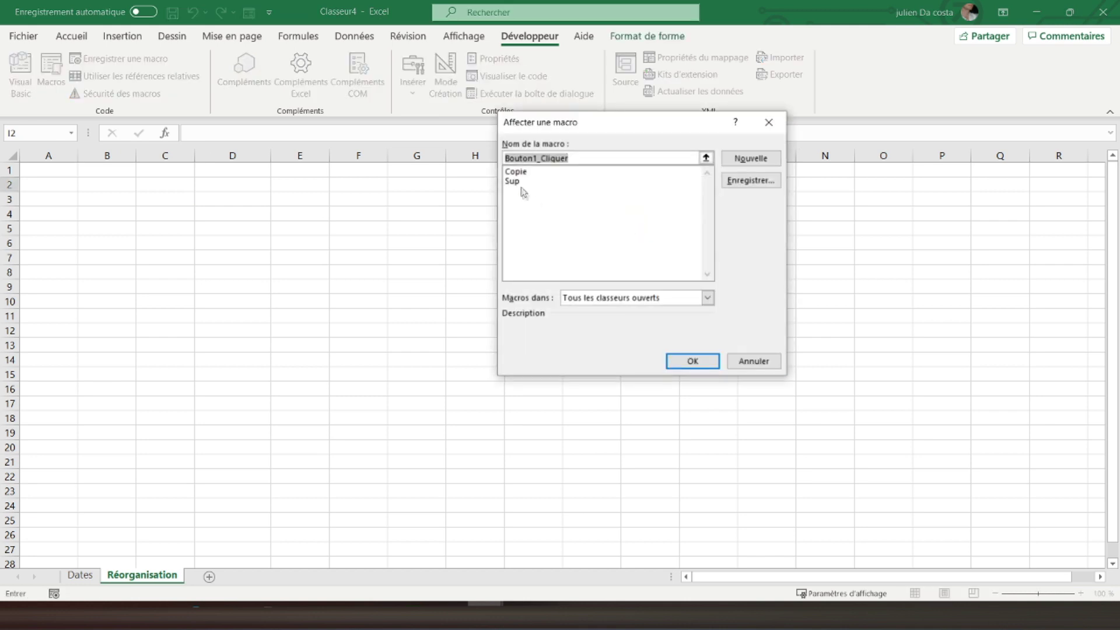
{"action": "left_click", "coordinate": [517, 182]}
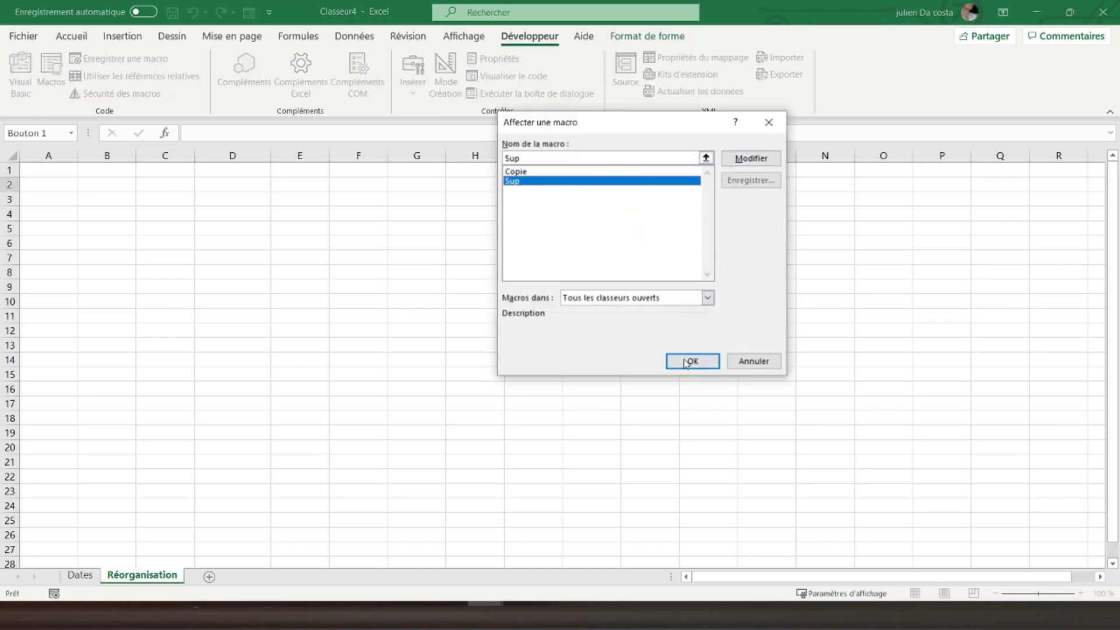
{"action": "left_click", "coordinate": [688, 361]}
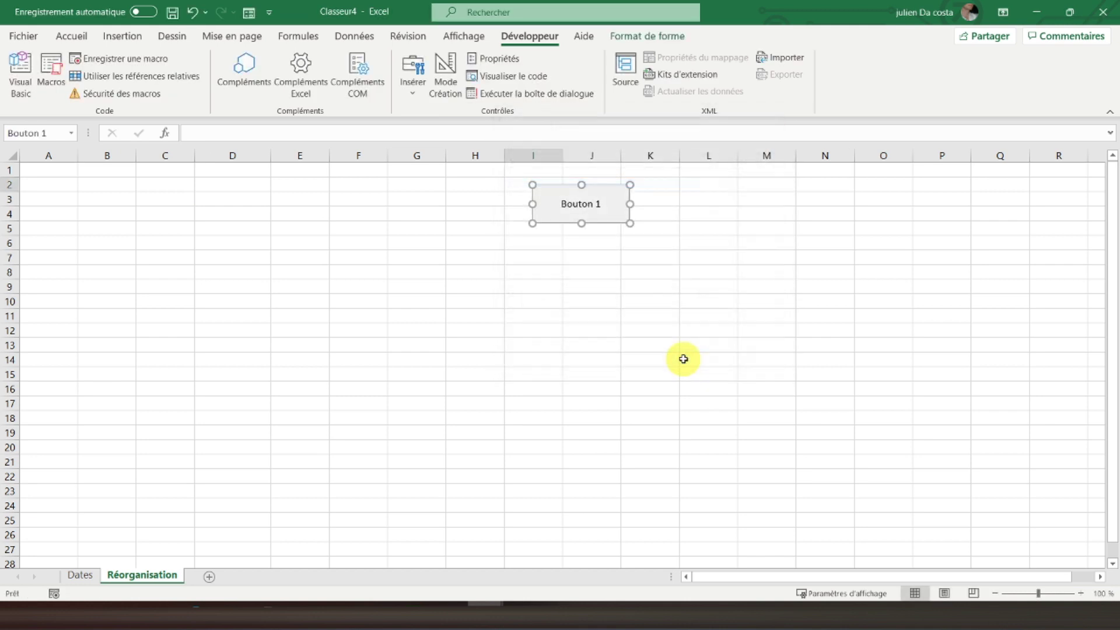
Rename the new button's caption to 'Suppression'.
{"action": "left_click", "coordinate": [563, 206]}
{"action": "key", "text": "Delete"}
{"action": "key", "text": "Delete"}
{"action": "key", "text": "Delete"}
{"action": "key", "text": "Delete"}
{"action": "key", "text": "Delete"}
{"action": "key", "text": "Delete"}
{"action": "key", "text": "Delete"}
{"action": "key", "text": "Delete"}
{"action": "type", "text": "Suppressio"}
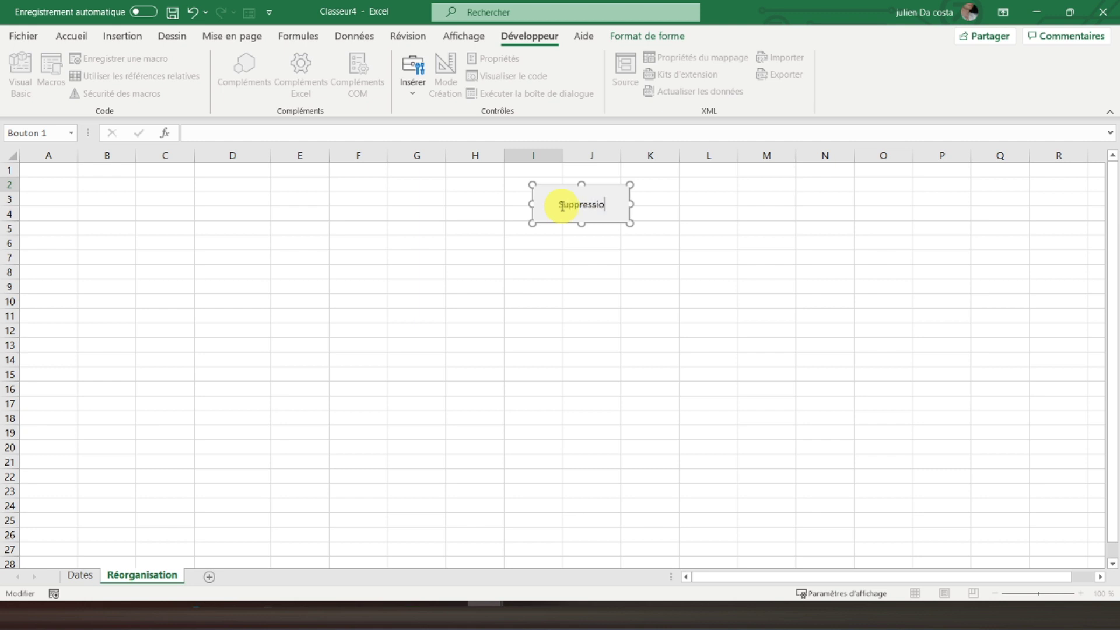
{"action": "type", "text": "n"}
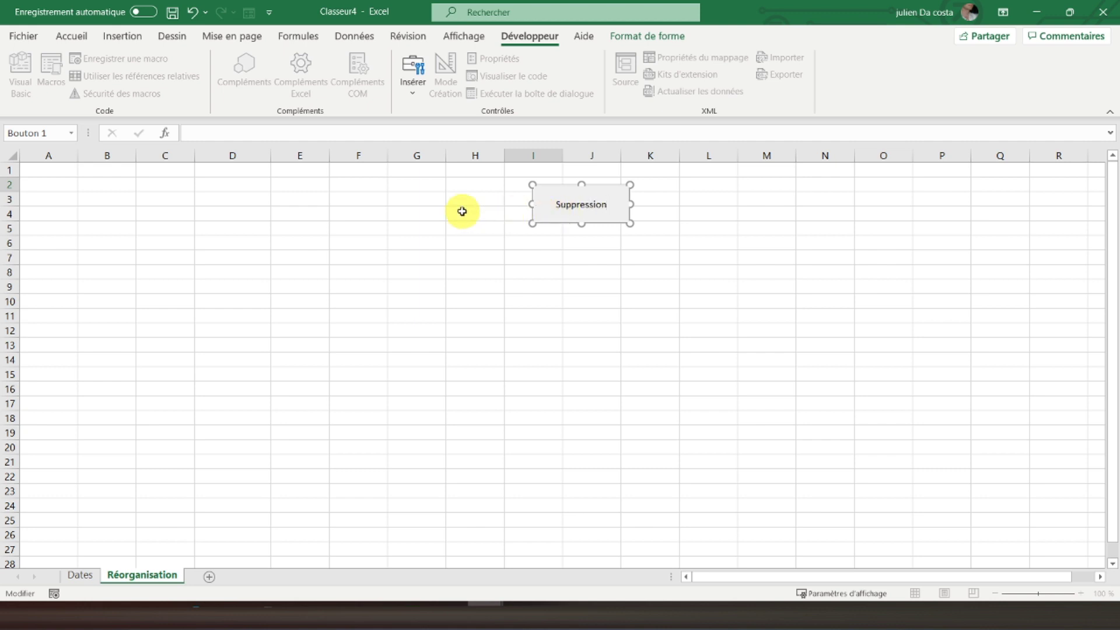
{"action": "left_click", "coordinate": [462, 212]}
{"action": "left_click", "coordinate": [59, 174]}
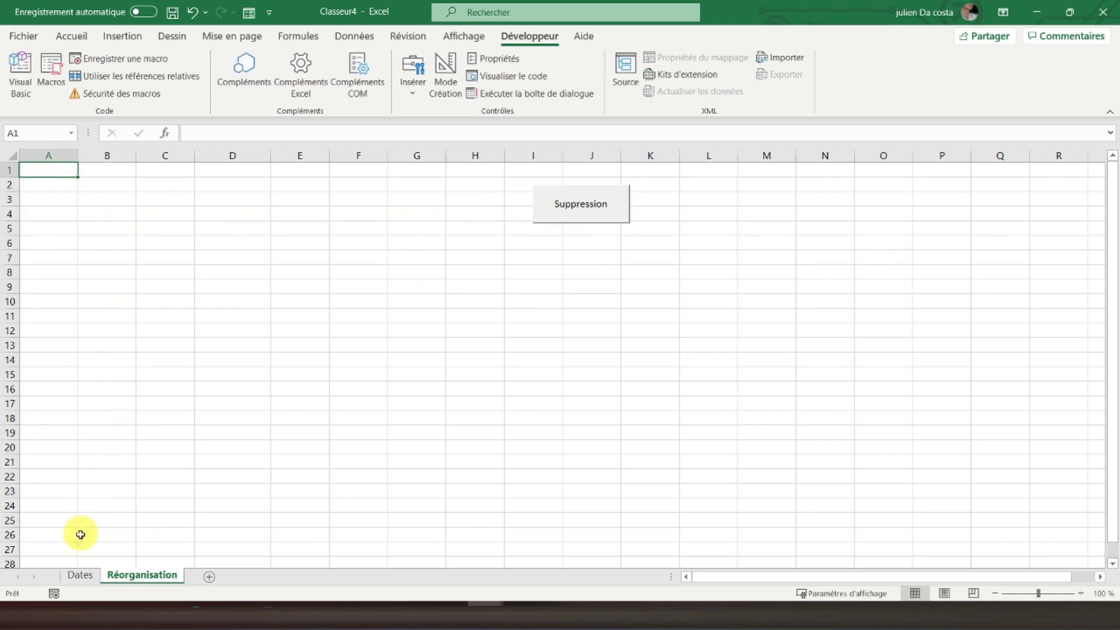
{"action": "left_click", "coordinate": [80, 574]}
Run Exporter to fill Réorganisation with the sorted table, then clear it with Suppression.
{"action": "left_click", "coordinate": [951, 224]}
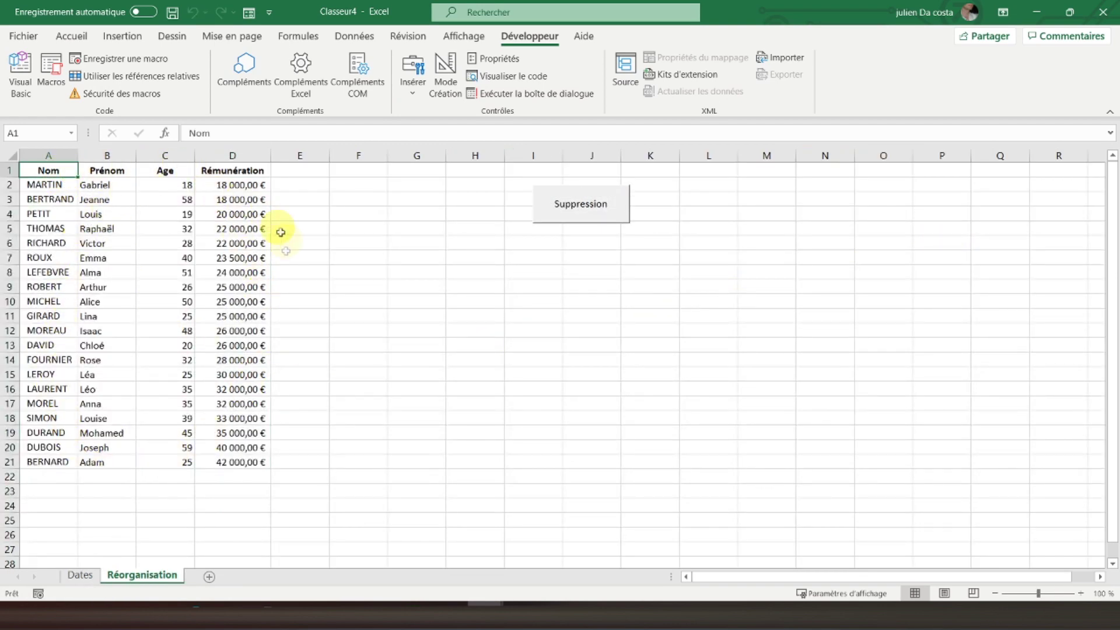
{"action": "left_click", "coordinate": [598, 221]}
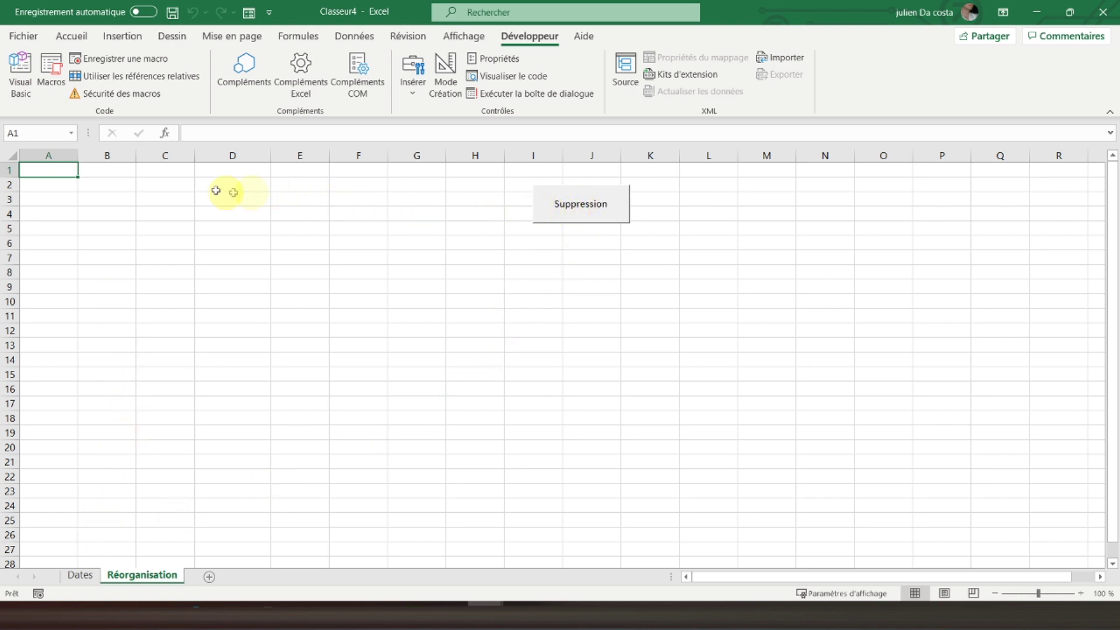
{"action": "left_click", "coordinate": [25, 84]}
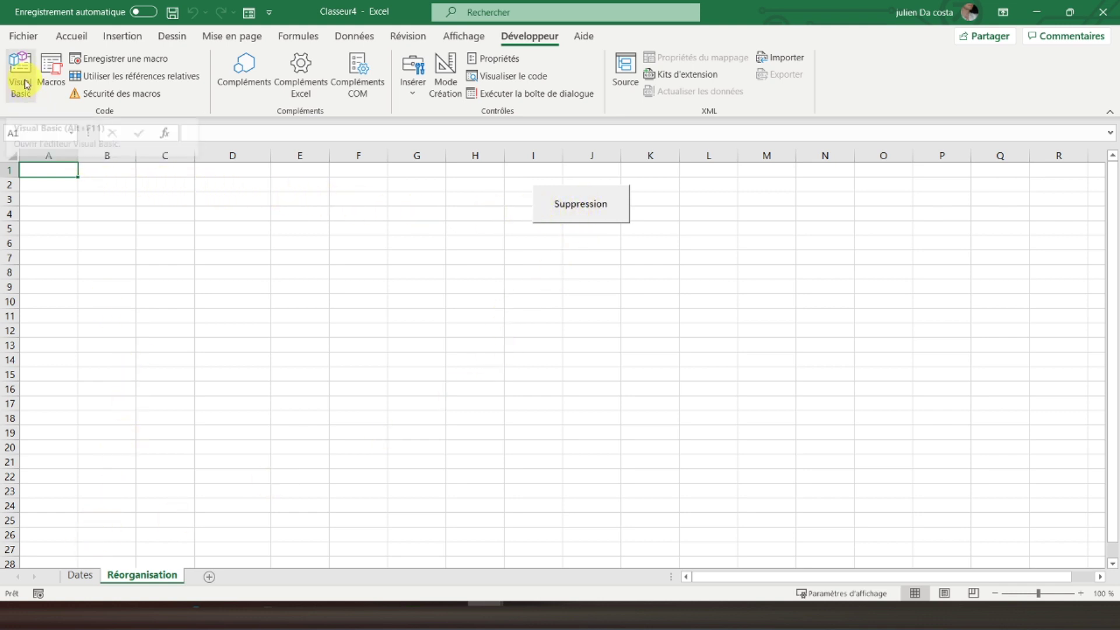
Insert a blank line just before End Sub in the Sup macro.
{"action": "scroll", "coordinate": [421, 291], "scroll_direction": "up", "scroll_amount": 8}
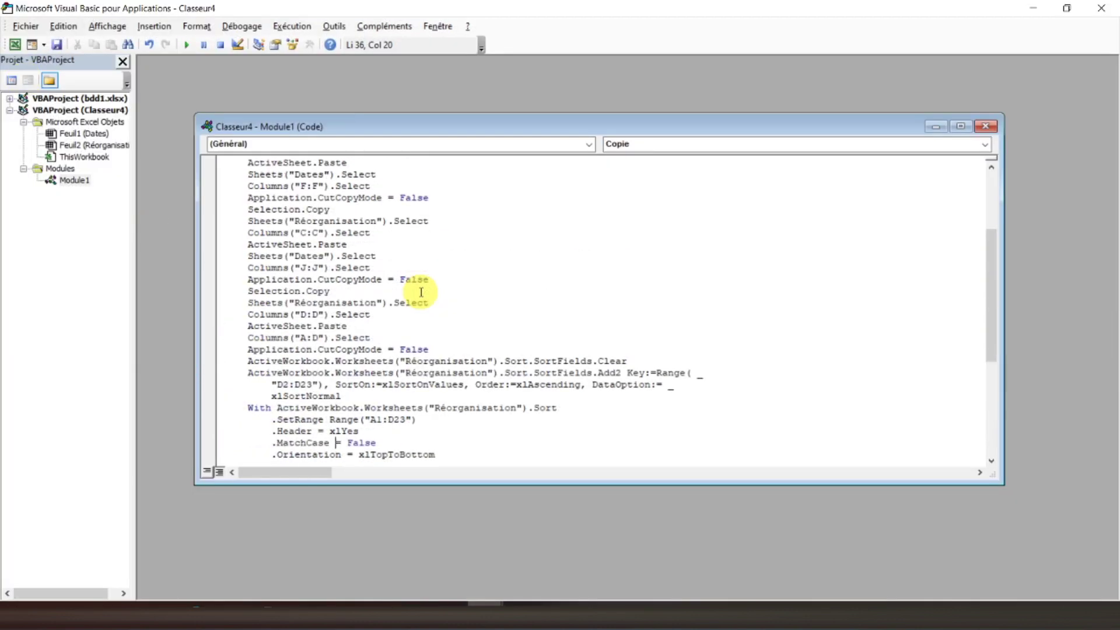
{"action": "scroll", "coordinate": [422, 291], "scroll_direction": "up", "scroll_amount": 8}
{"action": "scroll", "coordinate": [421, 292], "scroll_direction": "down", "scroll_amount": 8}
{"action": "scroll", "coordinate": [422, 292], "scroll_direction": "down", "scroll_amount": 3}
{"action": "scroll", "coordinate": [421, 291], "scroll_direction": "down", "scroll_amount": 4}
{"action": "scroll", "coordinate": [421, 291], "scroll_direction": "up", "scroll_amount": 9}
{"action": "scroll", "coordinate": [421, 292], "scroll_direction": "up", "scroll_amount": 3}
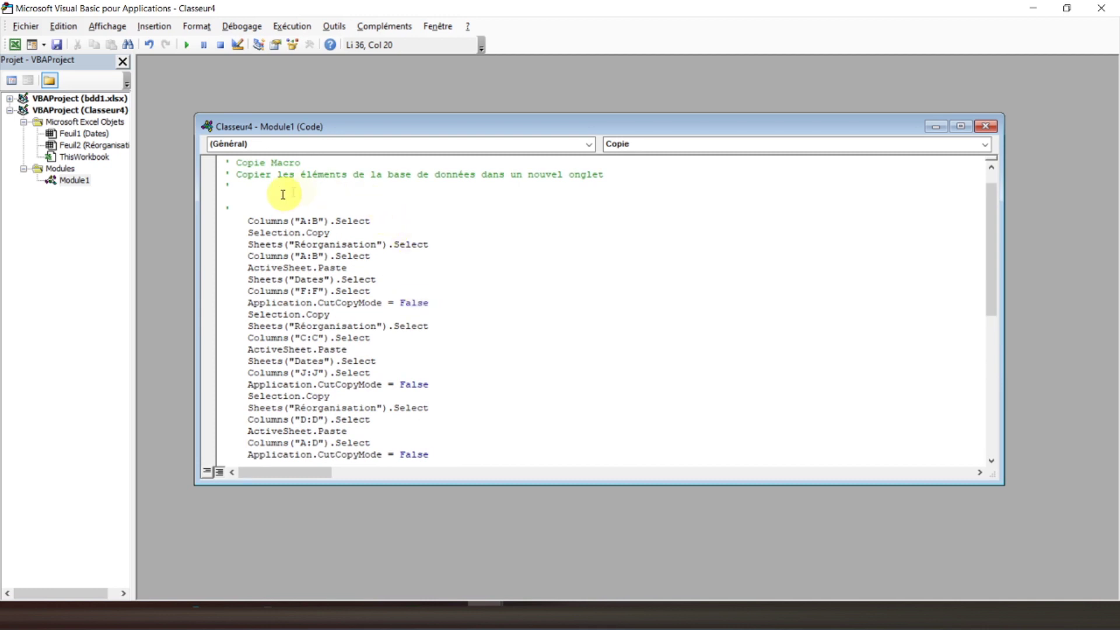
{"action": "scroll", "coordinate": [292, 293], "scroll_direction": "down", "scroll_amount": 5}
{"action": "scroll", "coordinate": [293, 293], "scroll_direction": "down", "scroll_amount": 4}
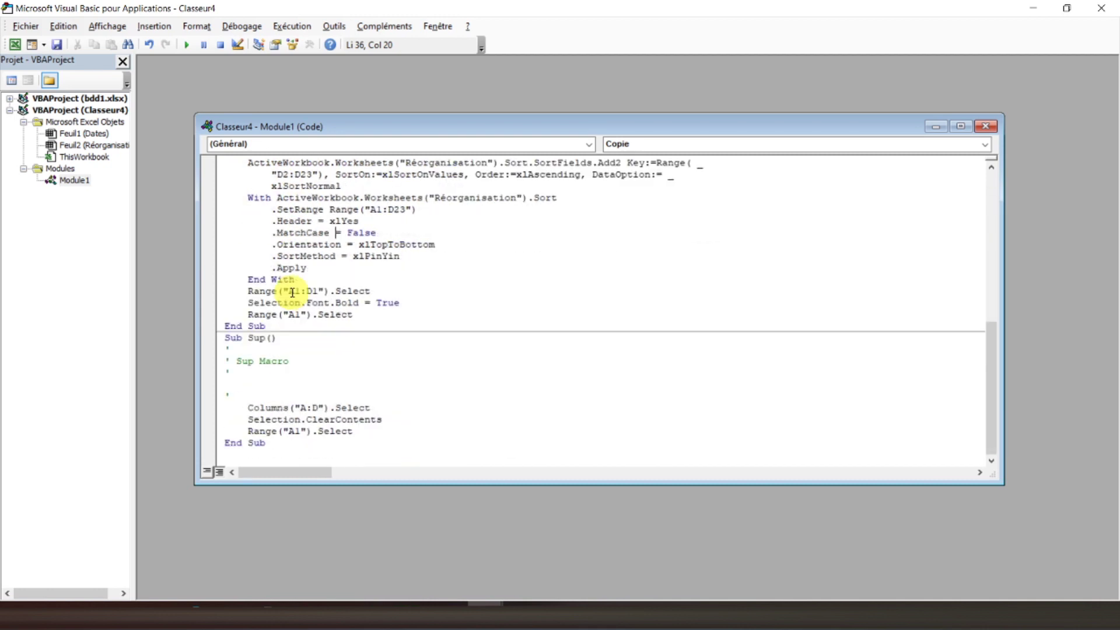
{"action": "left_click", "coordinate": [364, 435]}
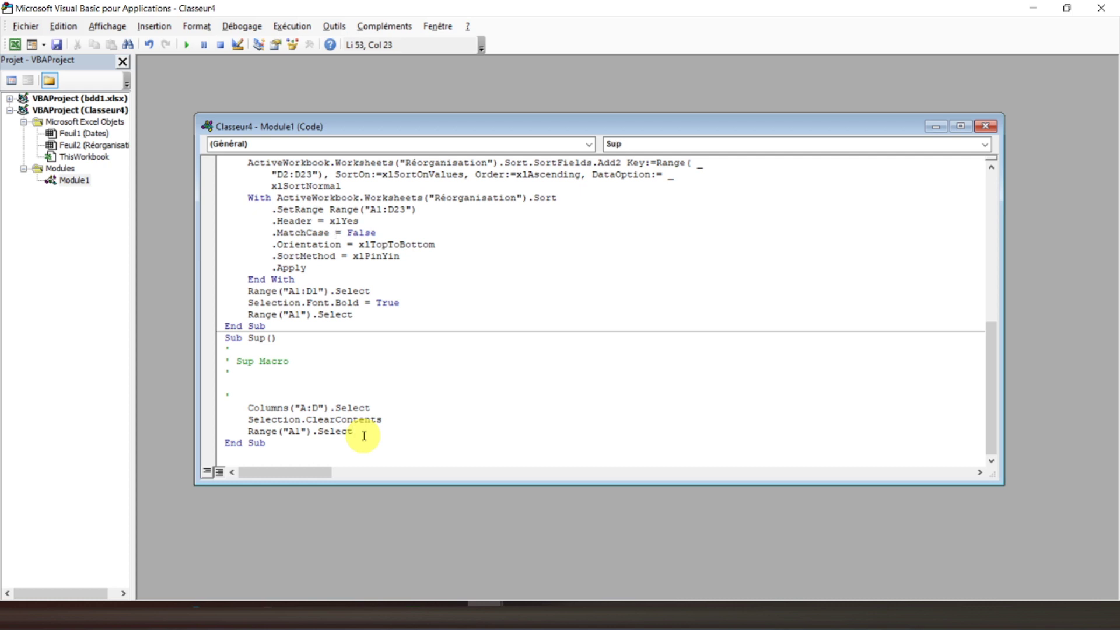
{"action": "key", "text": "Return"}
{"action": "key", "text": "Return"}
{"action": "key", "text": "Up"}
Add the line MsgBox "Les éléments sont suppimés" at the end of Sup.
{"action": "scroll", "coordinate": [363, 435], "scroll_direction": "down", "scroll_amount": 1}
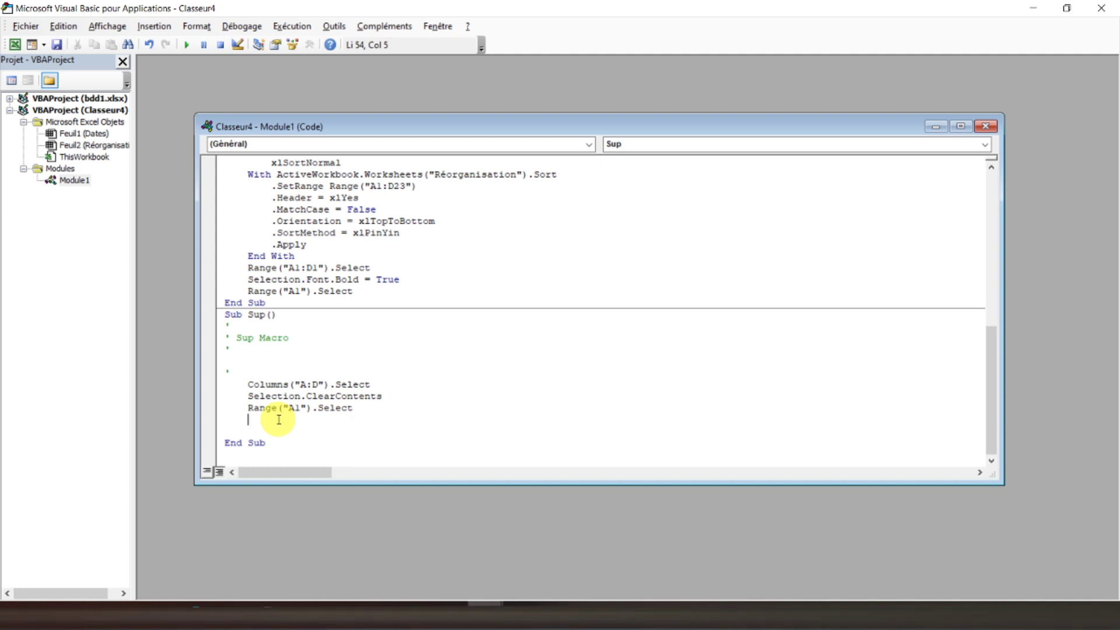
{"action": "type", "text": "msgbox"}
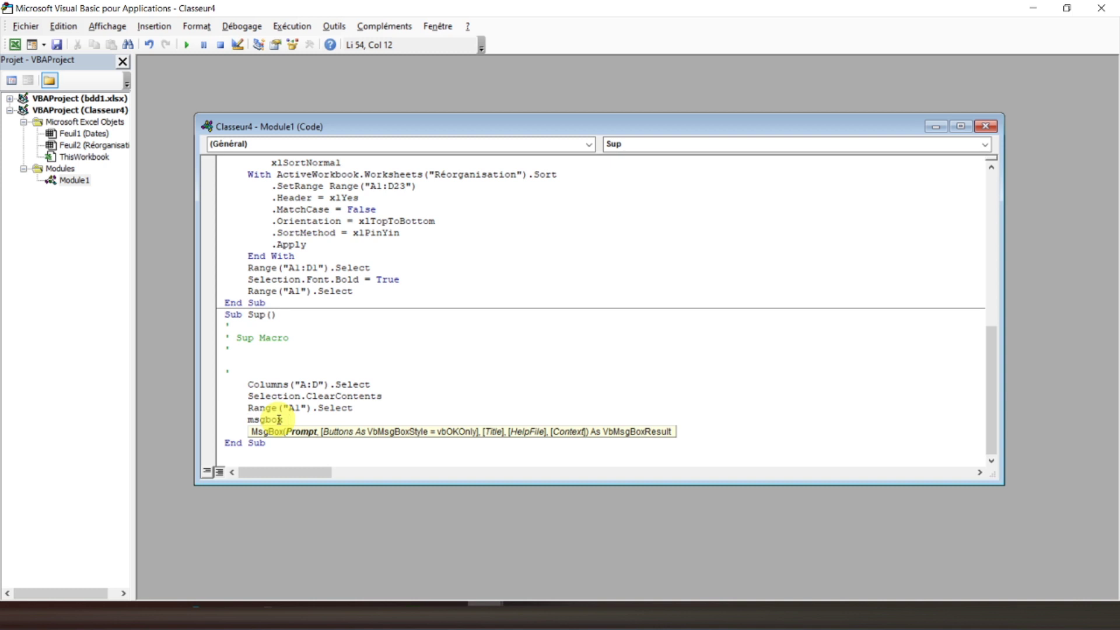
{"action": "type", "text": " \""}
{"action": "type", "text": "Les éléments sont suppimés\""}
{"action": "key", "text": "Return"}
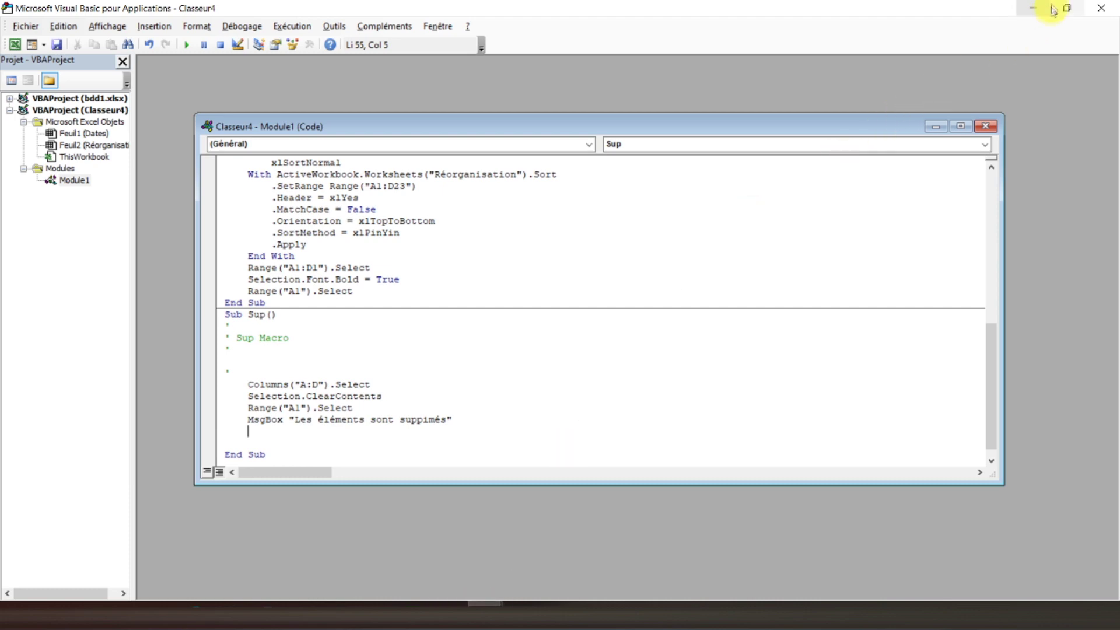
{"action": "left_click", "coordinate": [1032, 9]}
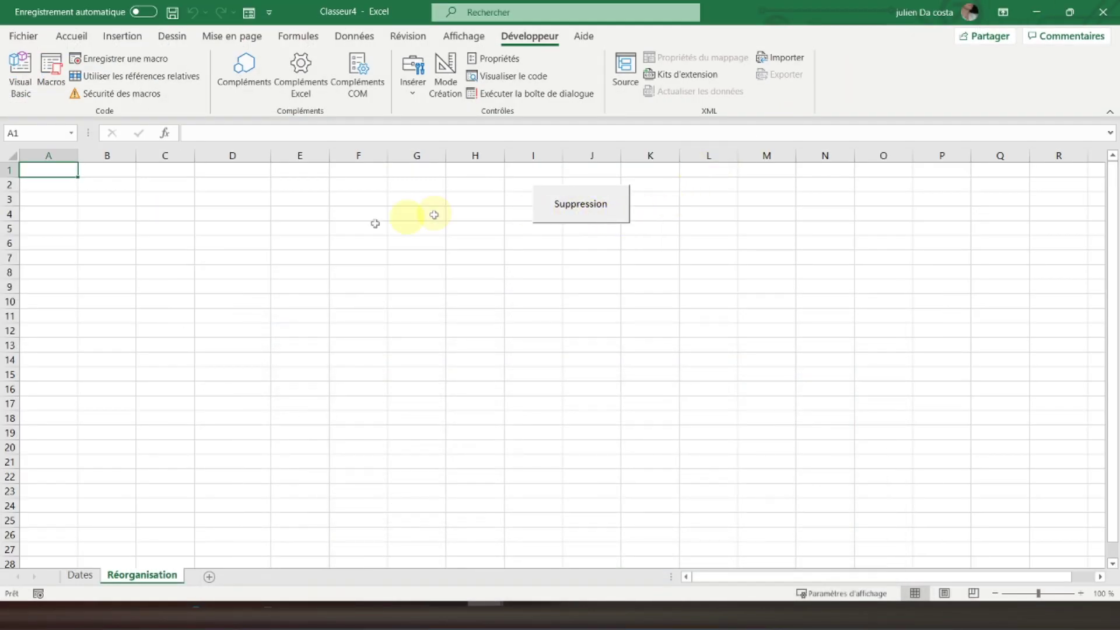
Rerun Exporter and Suppression, dismiss the 'Les éléments sont suppimés' message, then select A1 on Dates.
{"action": "left_click", "coordinate": [82, 575]}
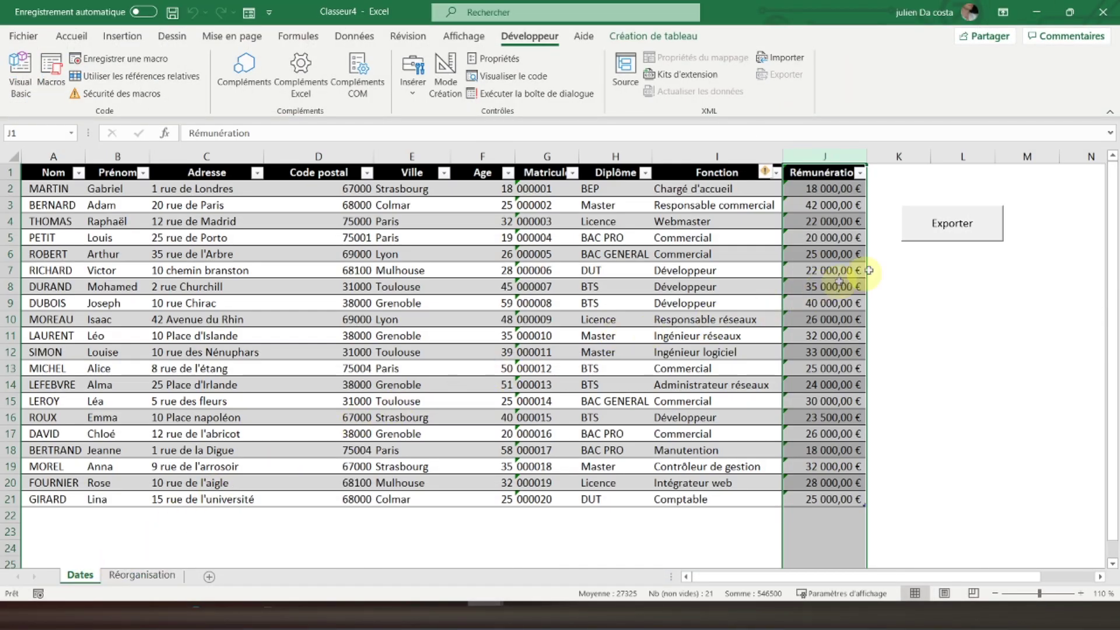
{"action": "left_click", "coordinate": [939, 224]}
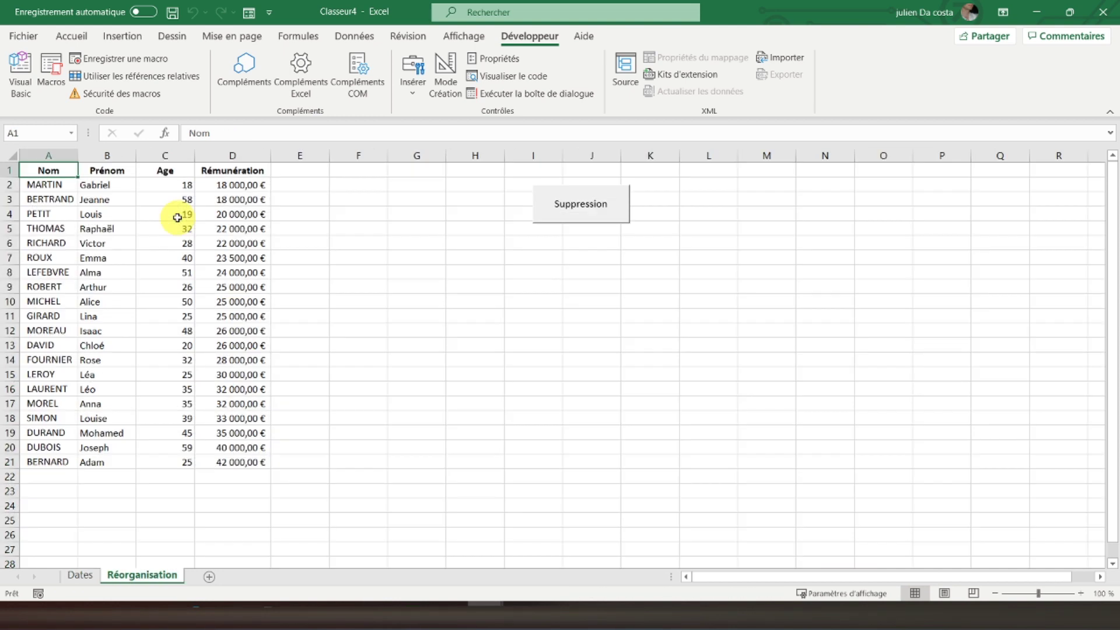
{"action": "left_click", "coordinate": [589, 215]}
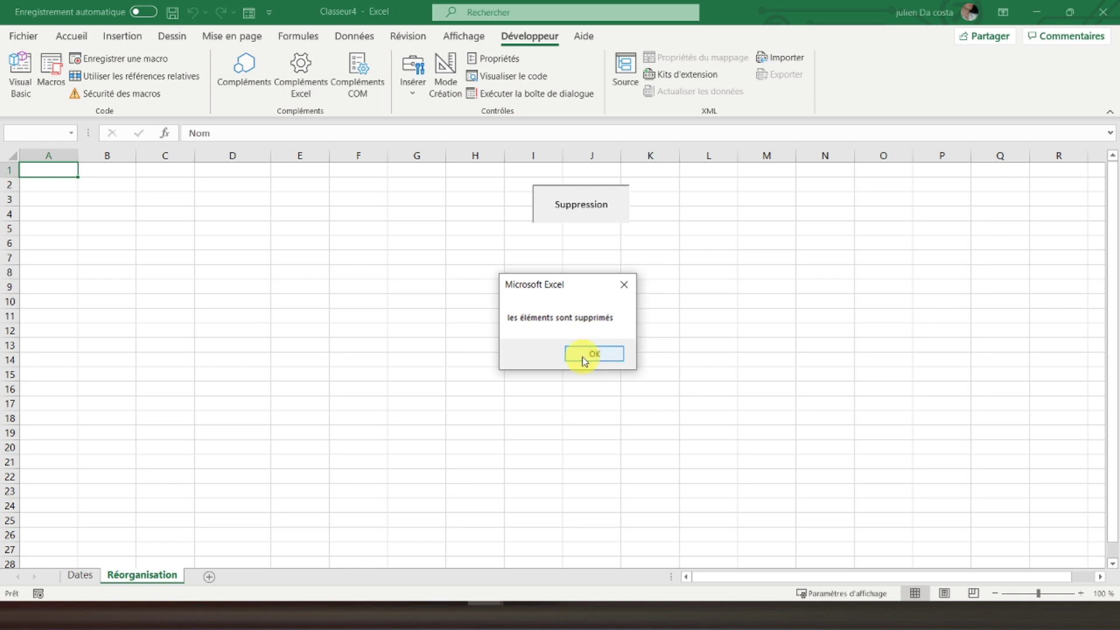
{"action": "left_click", "coordinate": [582, 354]}
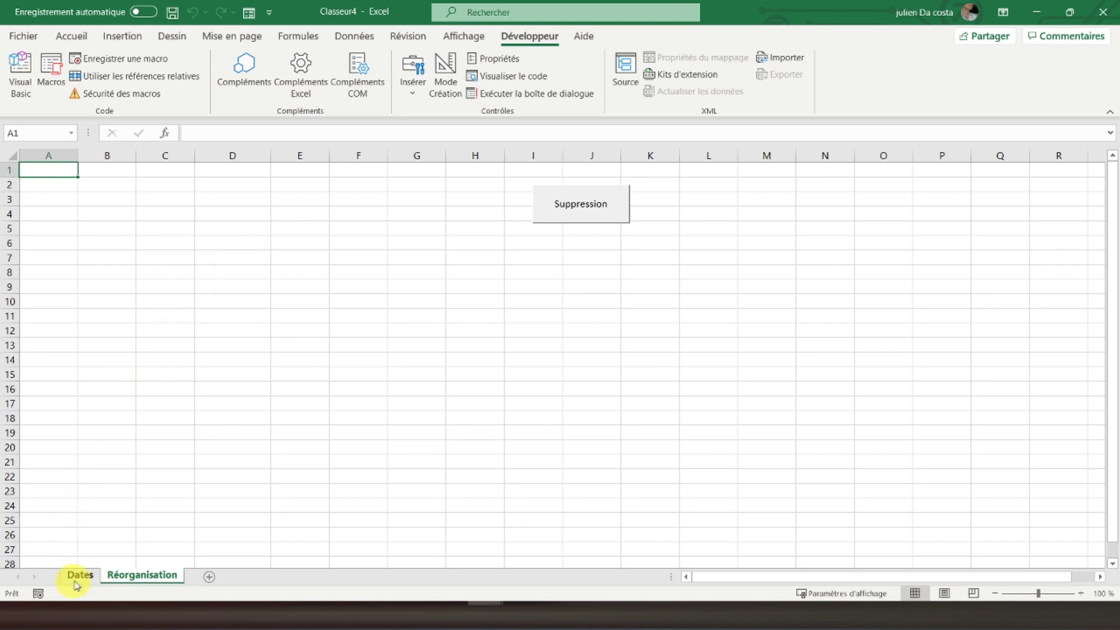
{"action": "left_click", "coordinate": [80, 575]}
{"action": "left_click", "coordinate": [52, 172]}
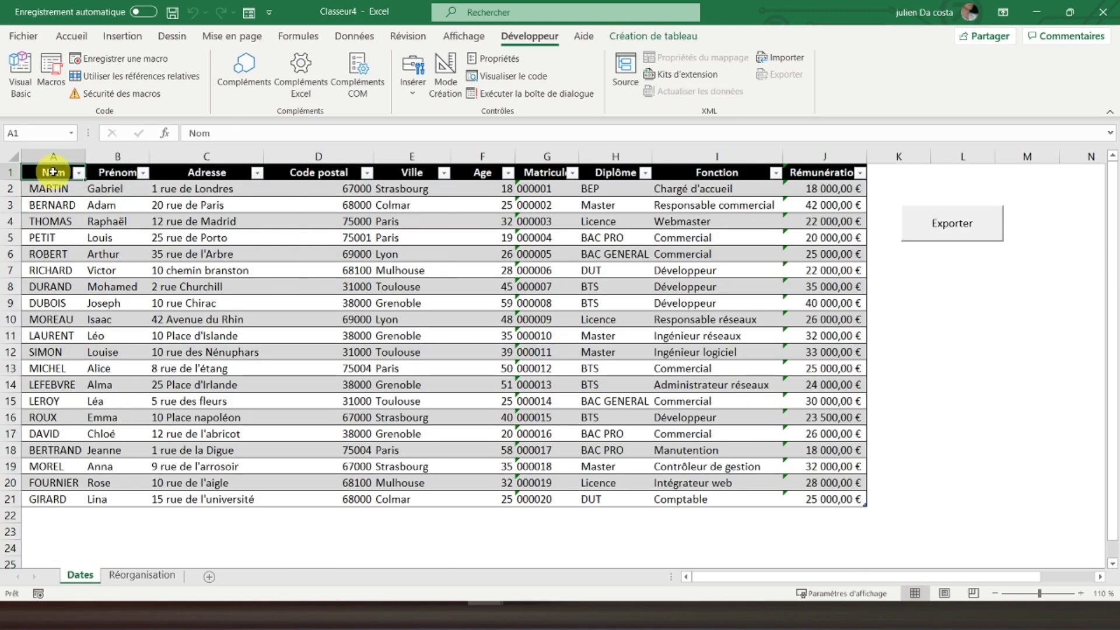